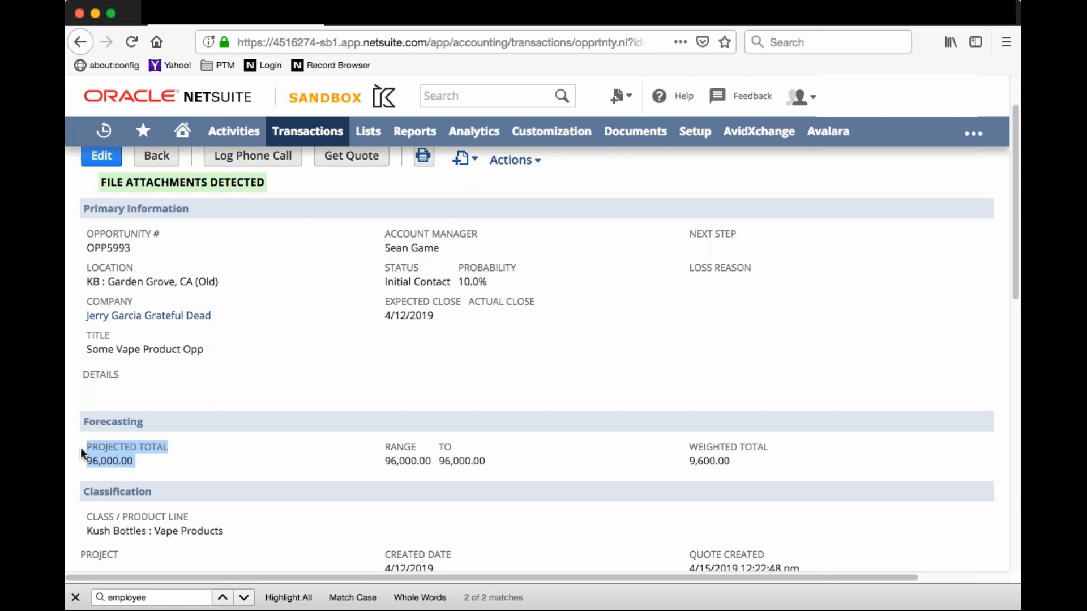
Open the opportunity's DS0103 item configuration for editing.
{"action": "scroll", "coordinate": [182, 301], "scroll_direction": "up", "scroll_amount": 5}
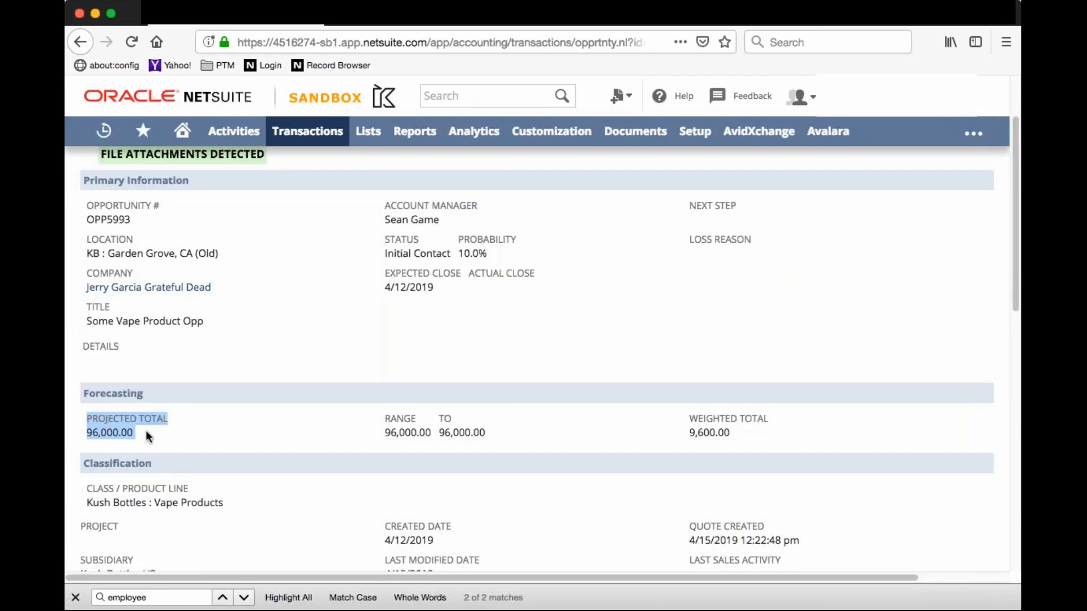
{"action": "scroll", "coordinate": [194, 447], "scroll_direction": "down", "scroll_amount": 3}
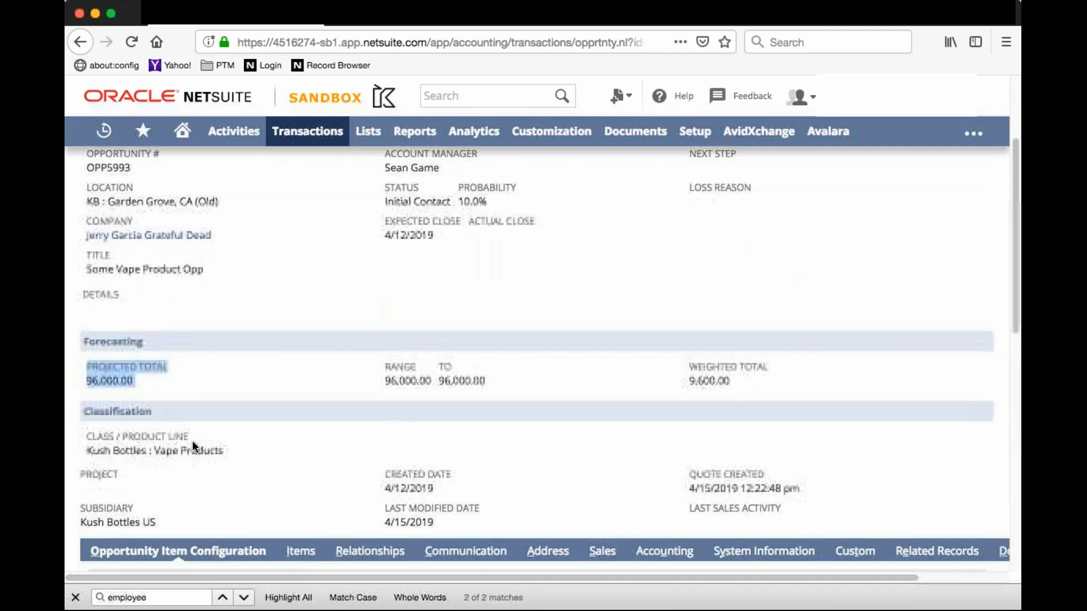
{"action": "scroll", "coordinate": [192, 442], "scroll_direction": "down", "scroll_amount": 7}
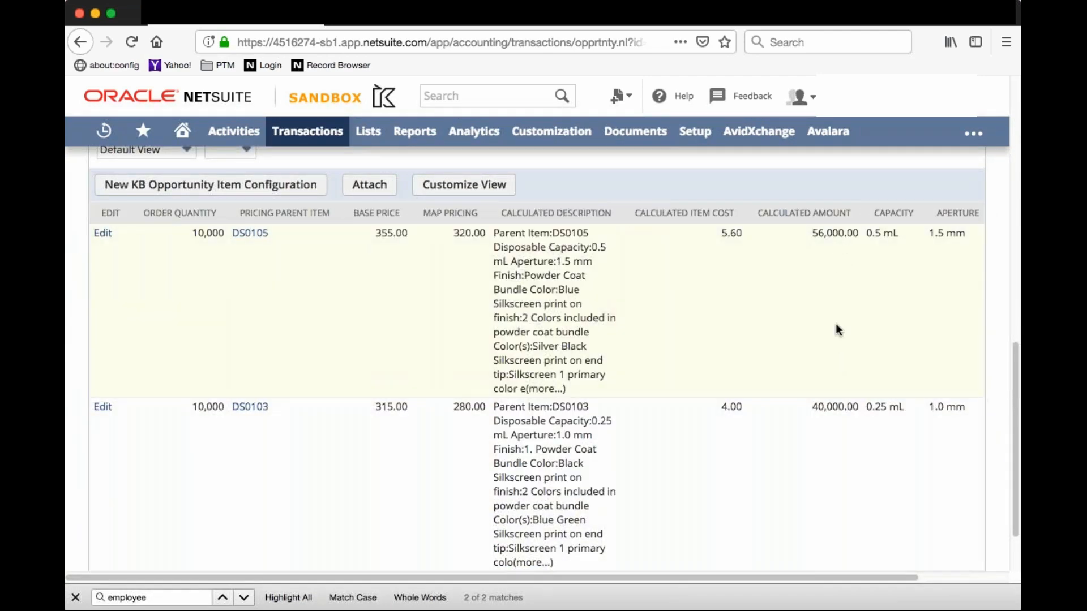
{"action": "scroll", "coordinate": [303, 486], "scroll_direction": "up", "scroll_amount": 9}
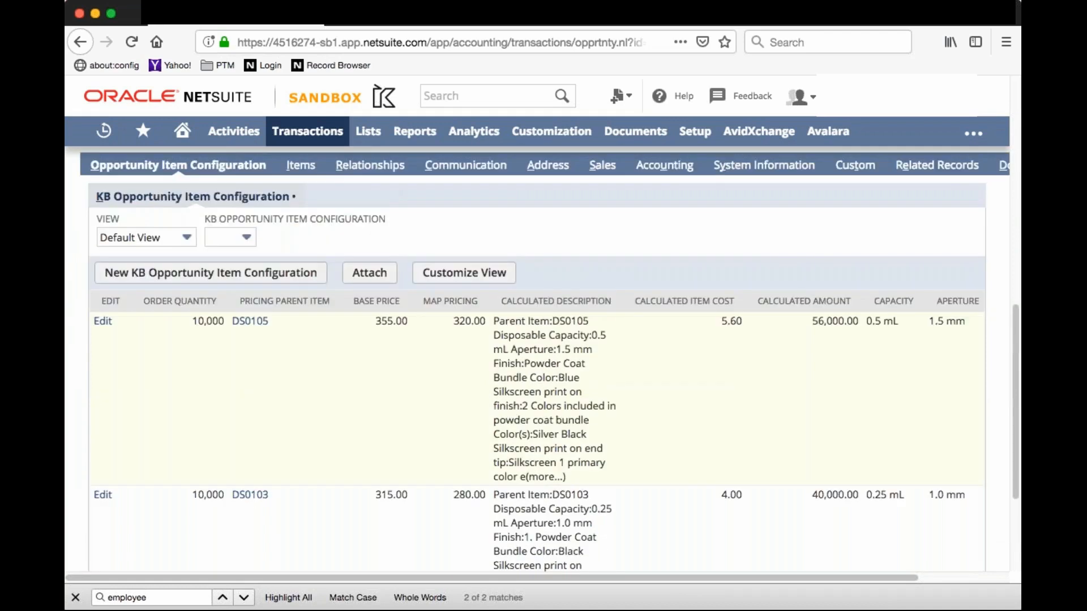
{"action": "scroll", "coordinate": [303, 486], "scroll_direction": "down", "scroll_amount": 2}
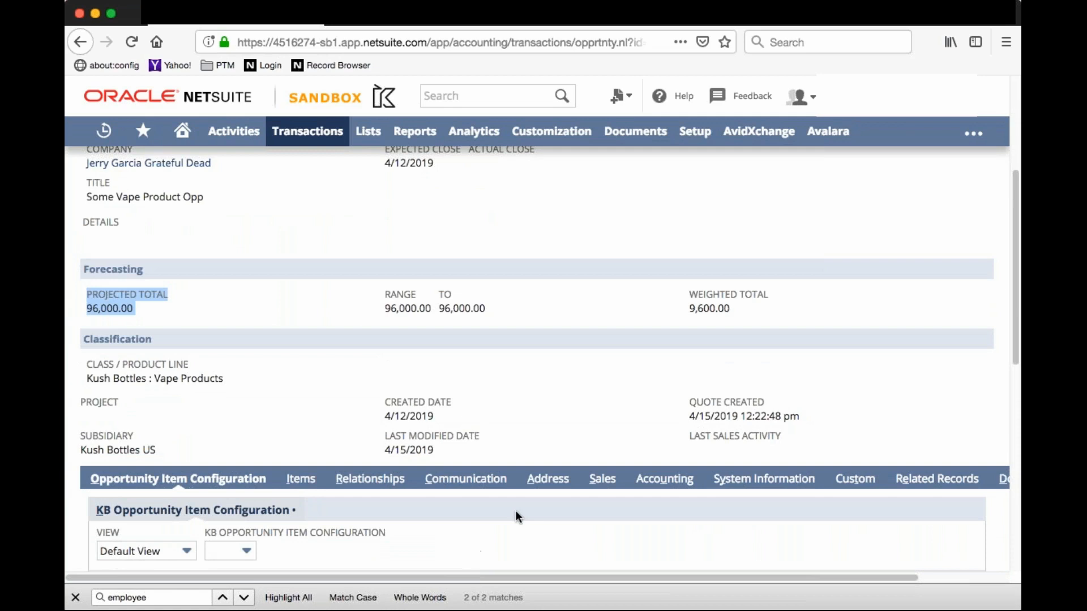
{"action": "scroll", "coordinate": [515, 511], "scroll_direction": "down", "scroll_amount": 3}
{"action": "scroll", "coordinate": [104, 331], "scroll_direction": "down", "scroll_amount": 5}
{"action": "left_click", "coordinate": [103, 329]}
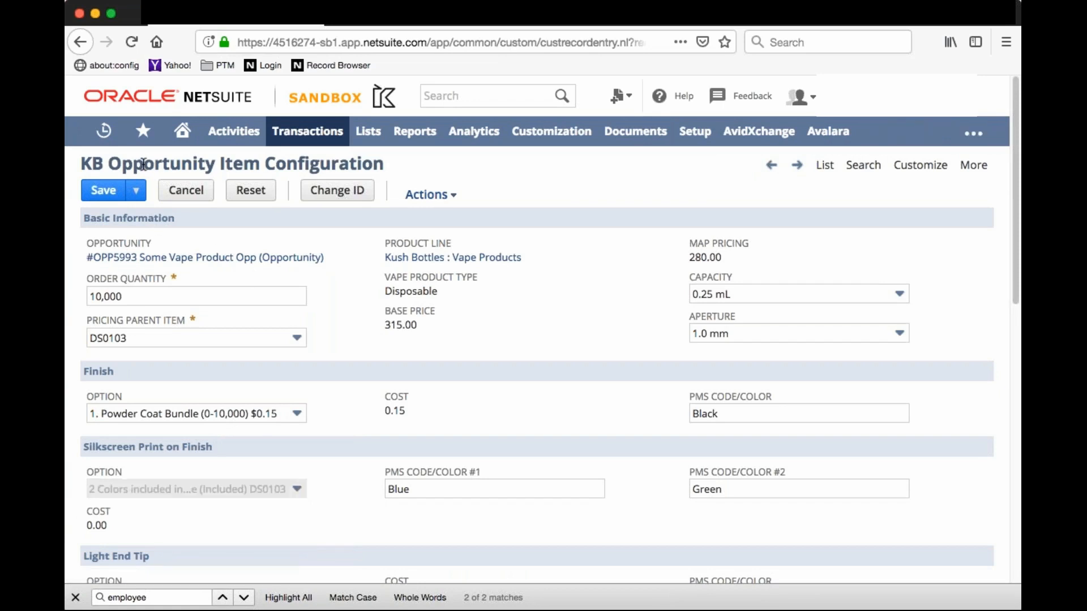
Set the pricing parent item to DS0105 and the finish option to Black Soft Touch ($0.17).
{"action": "left_click", "coordinate": [254, 341]}
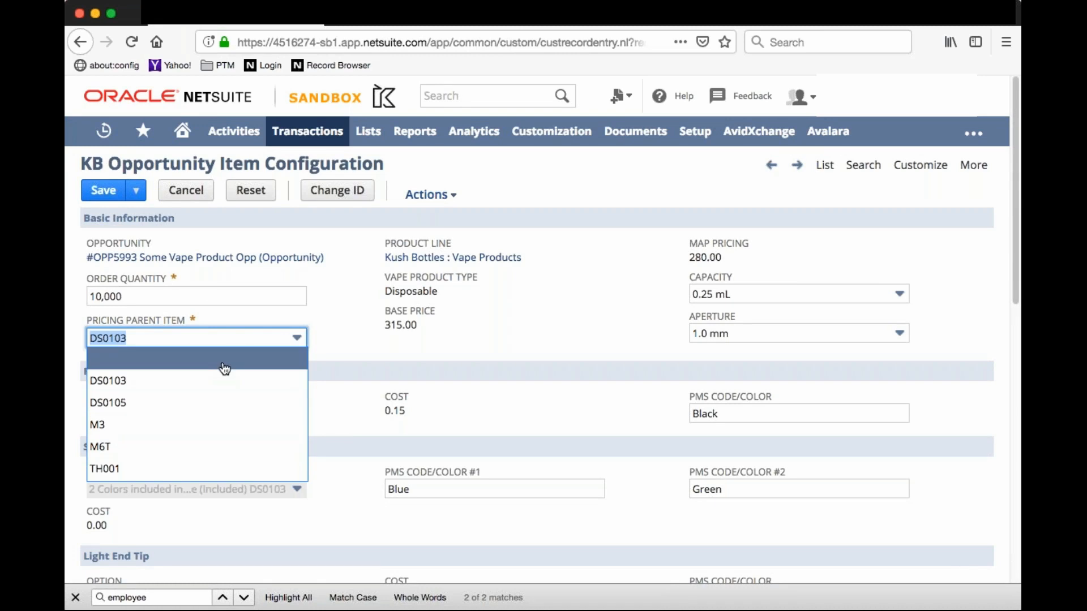
{"action": "left_click", "coordinate": [180, 401]}
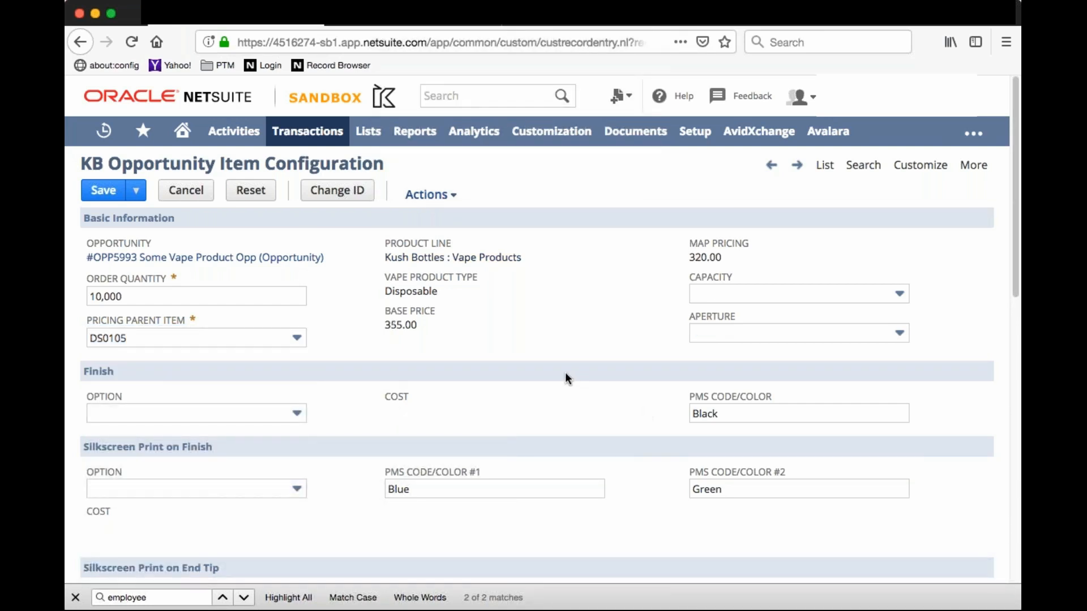
{"action": "scroll", "coordinate": [565, 372], "scroll_direction": "down", "scroll_amount": 3}
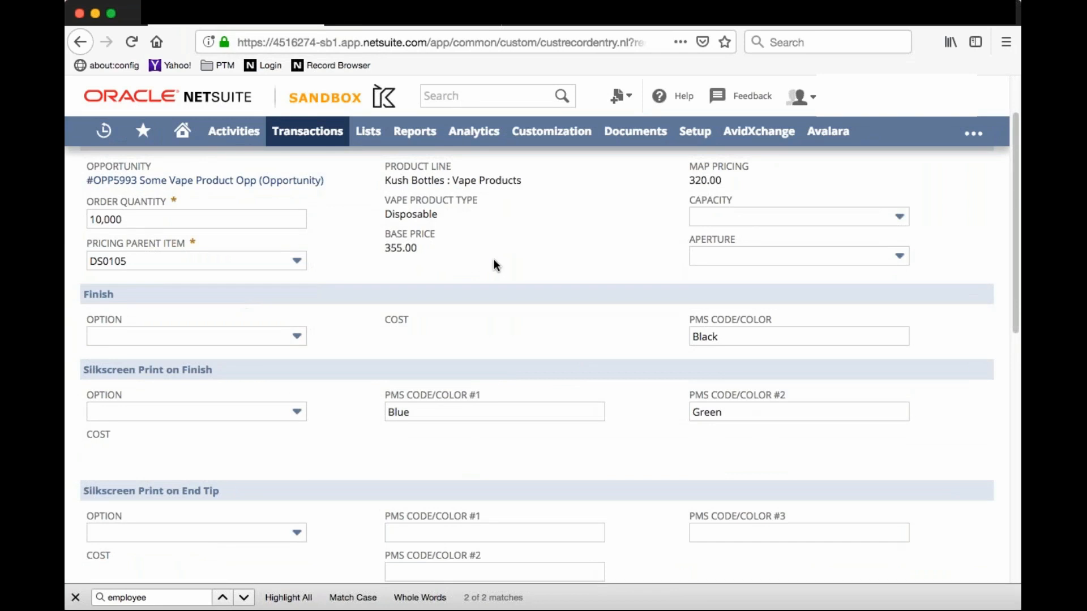
{"action": "scroll", "coordinate": [494, 259], "scroll_direction": "up", "scroll_amount": 1}
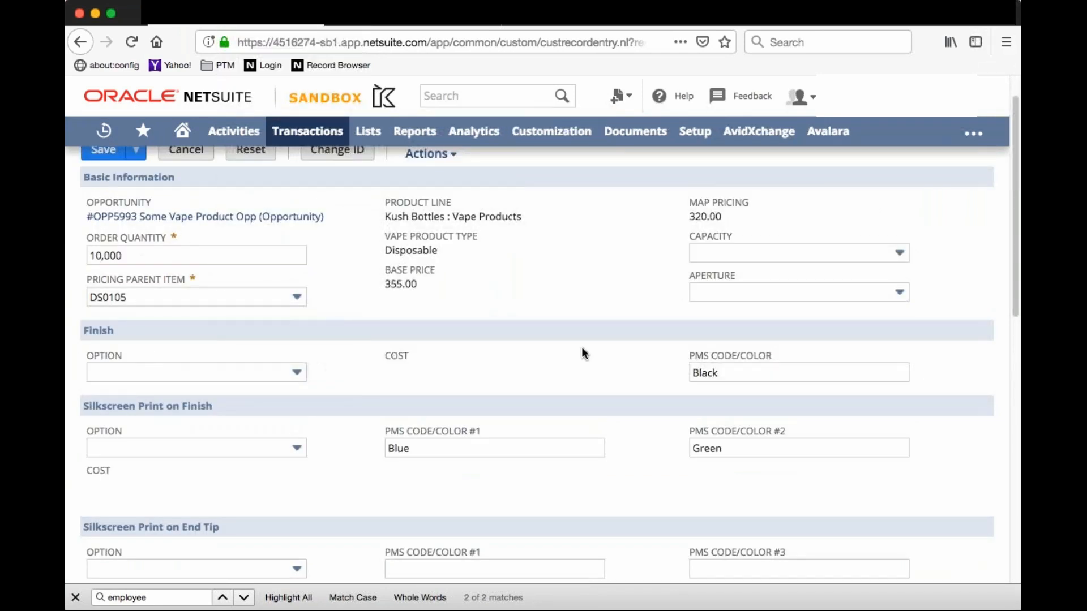
{"action": "scroll", "coordinate": [430, 339], "scroll_direction": "down", "scroll_amount": 2}
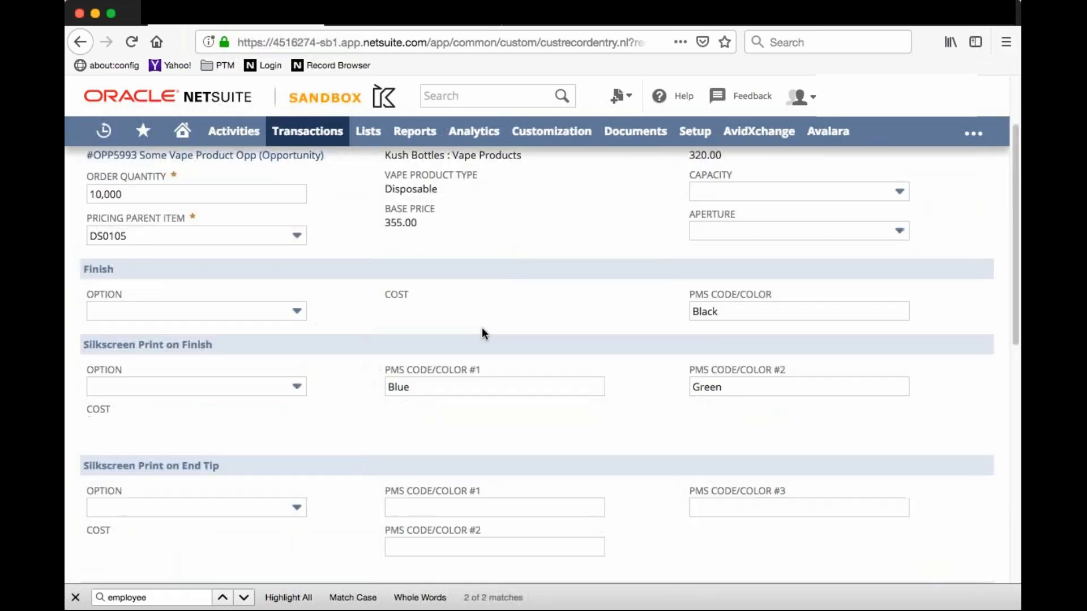
{"action": "left_click", "coordinate": [270, 310]}
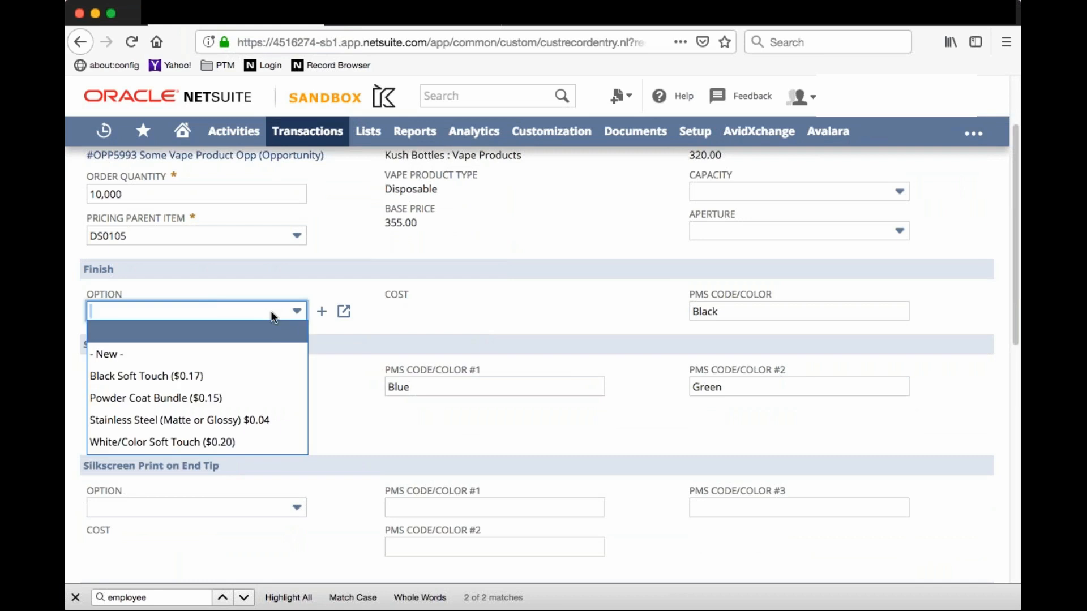
{"action": "left_click", "coordinate": [253, 383]}
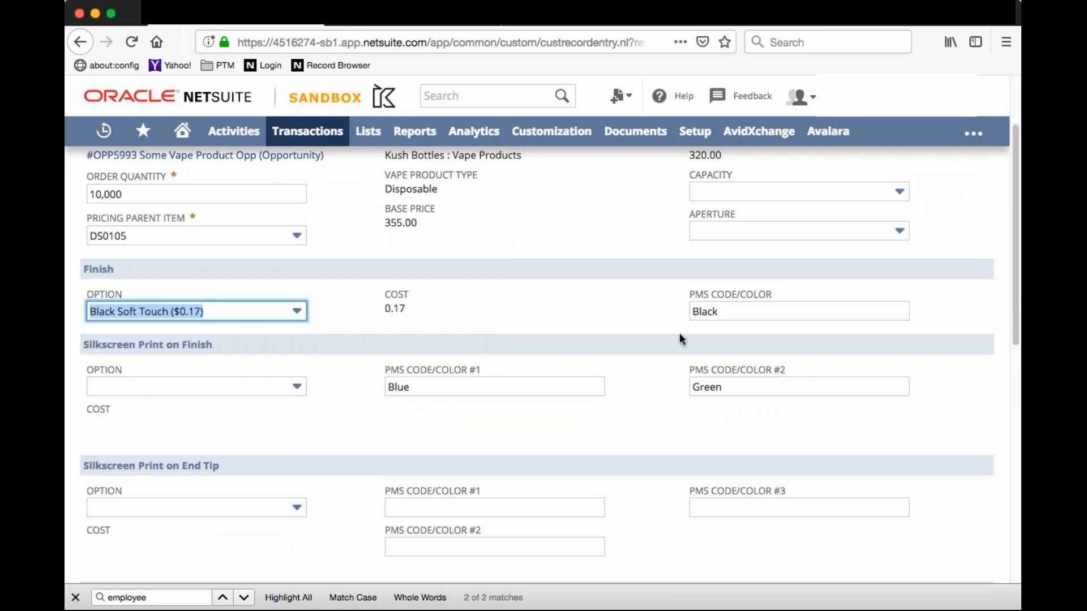
{"action": "scroll", "coordinate": [680, 333], "scroll_direction": "down", "scroll_amount": 10}
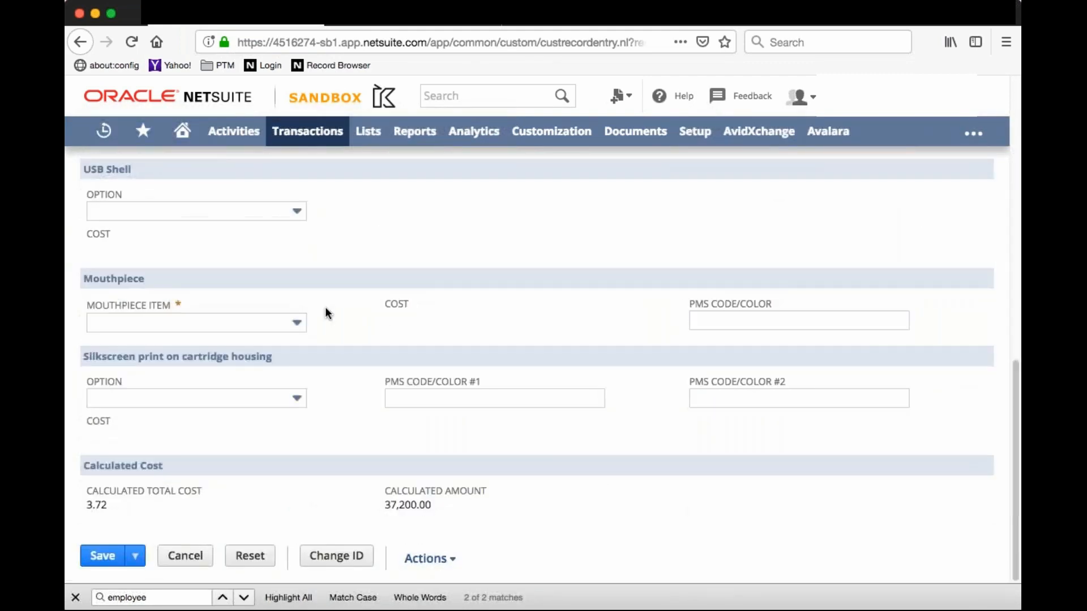
{"action": "scroll", "coordinate": [325, 307], "scroll_direction": "up", "scroll_amount": 8}
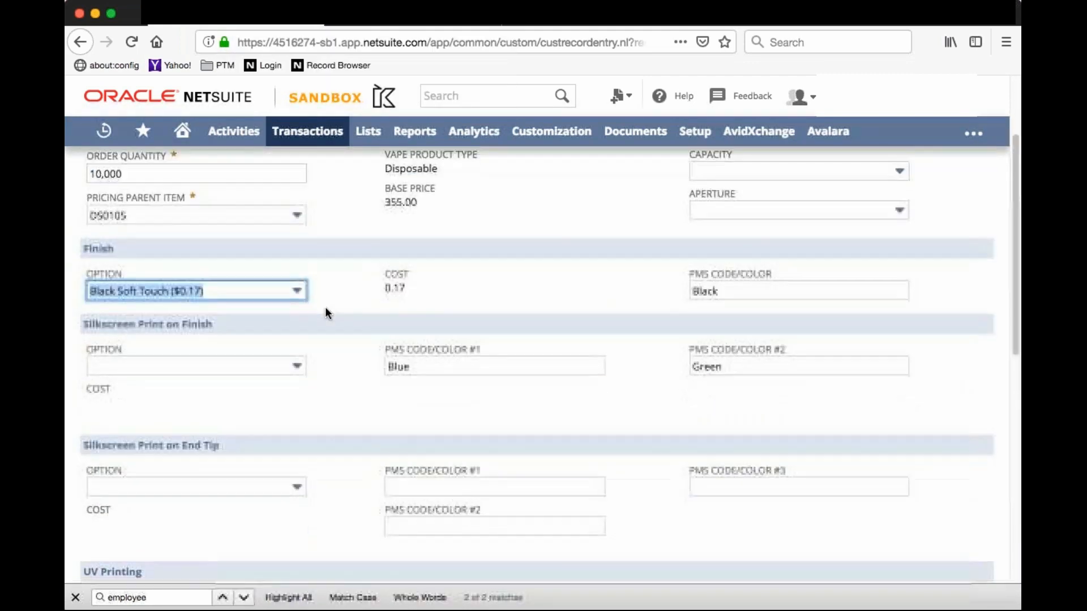
Switch to the DS0105 inventory item record and examine its vape parent configuration and finish list.
{"action": "left_click", "coordinate": [412, 16]}
{"action": "scroll", "coordinate": [464, 339], "scroll_direction": "down", "scroll_amount": 3}
{"action": "left_click", "coordinate": [480, 466]}
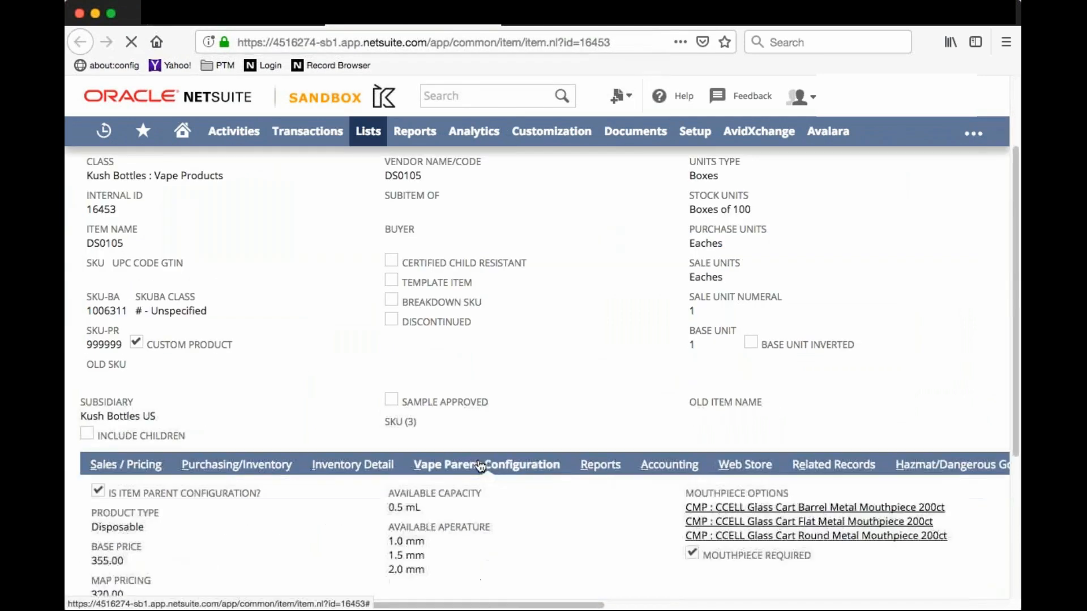
{"action": "scroll", "coordinate": [480, 466], "scroll_direction": "down", "scroll_amount": 4}
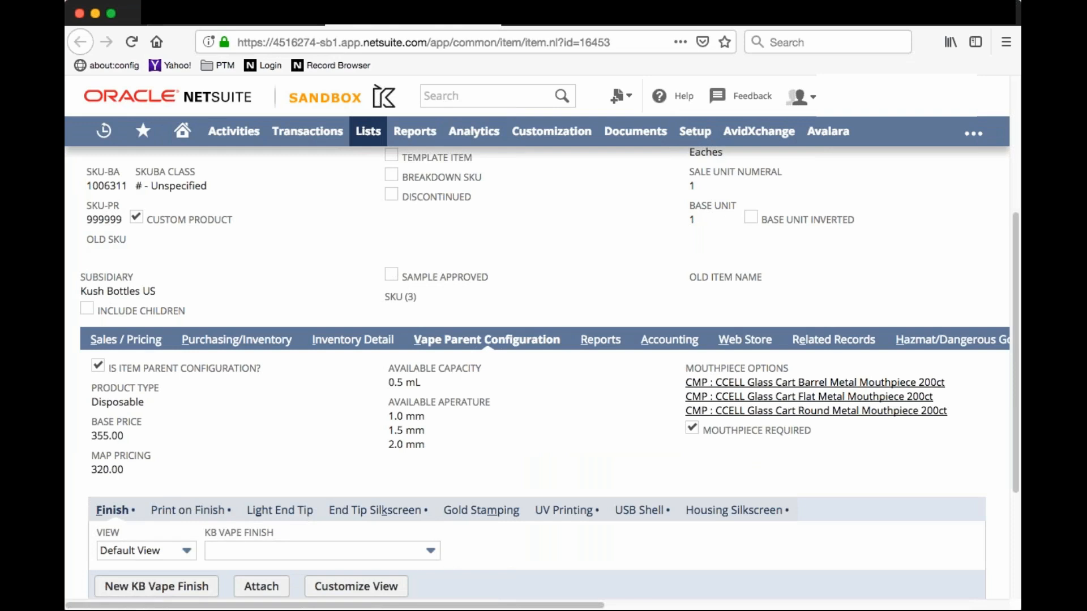
{"action": "scroll", "coordinate": [178, 290], "scroll_direction": "down", "scroll_amount": 4}
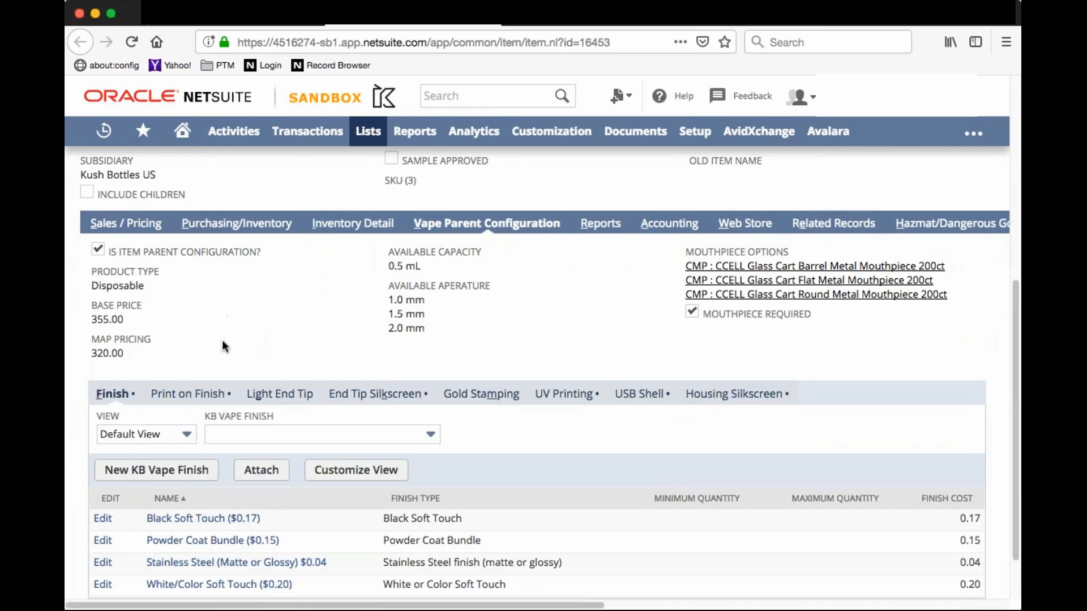
{"action": "scroll", "coordinate": [222, 347], "scroll_direction": "down", "scroll_amount": 2}
Open the DS0105 inventory item for editing and examine its capacity, aperture, mouthpiece, finish and print-on-finish options.
{"action": "left_click", "coordinate": [236, 497]}
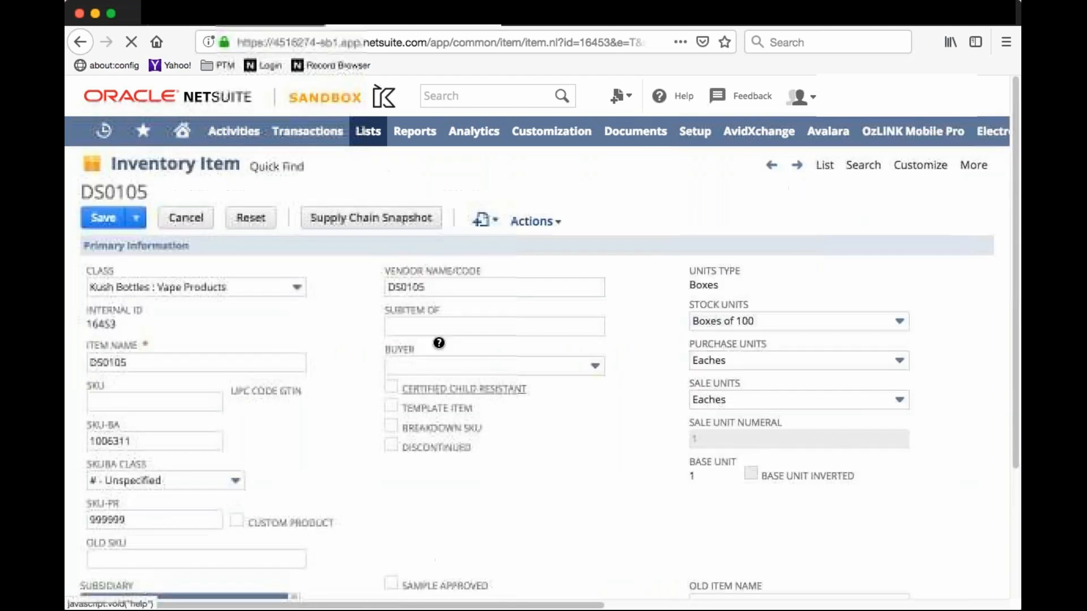
{"action": "scroll", "coordinate": [449, 417], "scroll_direction": "down", "scroll_amount": 3}
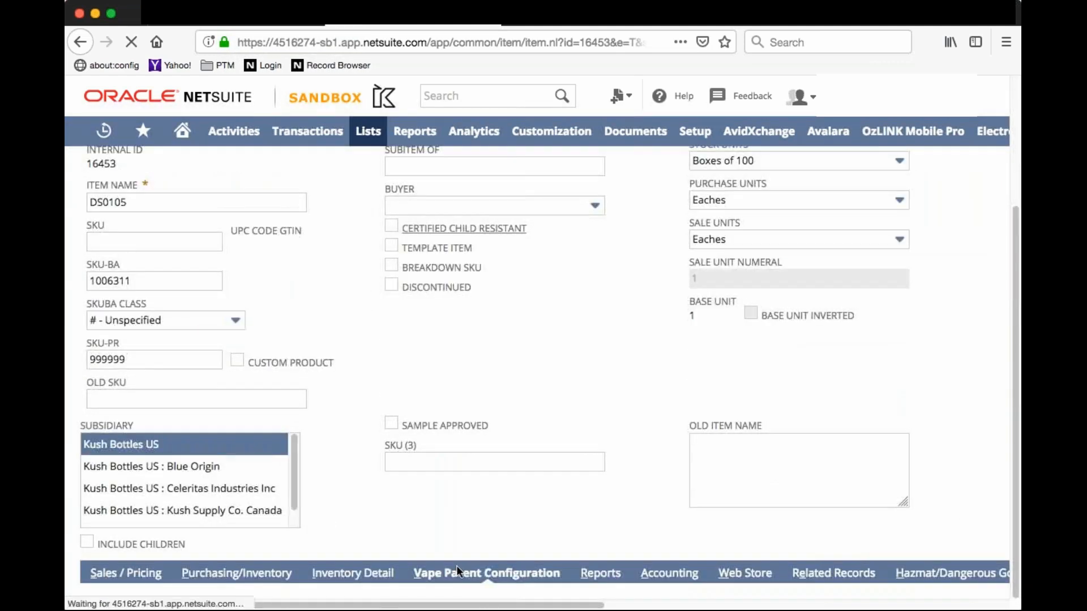
{"action": "scroll", "coordinate": [460, 573], "scroll_direction": "down", "scroll_amount": 4}
{"action": "scroll", "coordinate": [461, 368], "scroll_direction": "down", "scroll_amount": 4}
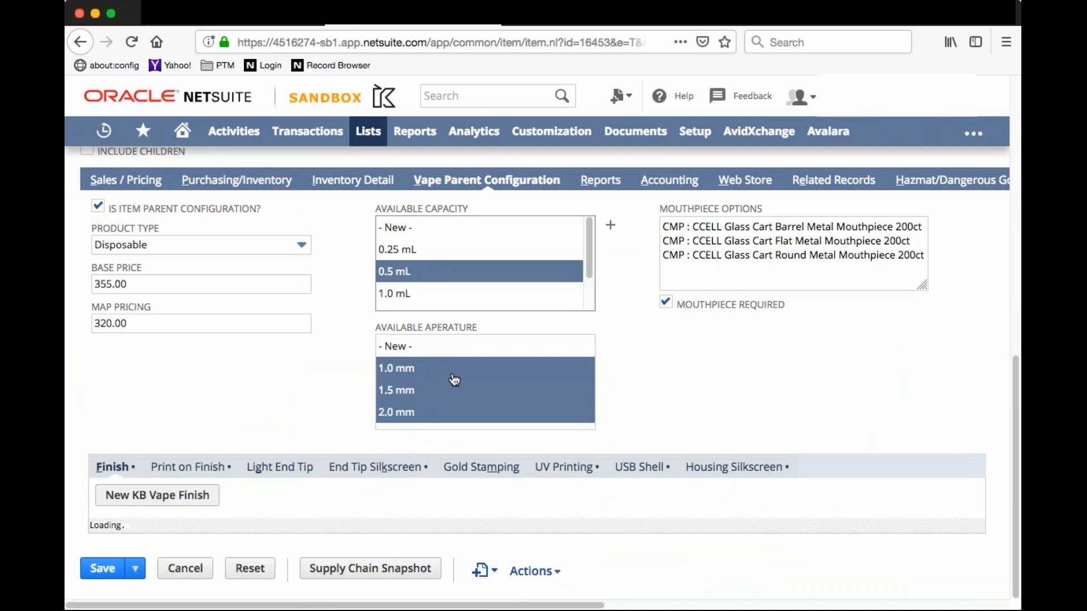
{"action": "scroll", "coordinate": [776, 366], "scroll_direction": "up", "scroll_amount": 6}
{"action": "scroll", "coordinate": [776, 367], "scroll_direction": "down", "scroll_amount": 1}
{"action": "scroll", "coordinate": [779, 371], "scroll_direction": "down", "scroll_amount": 5}
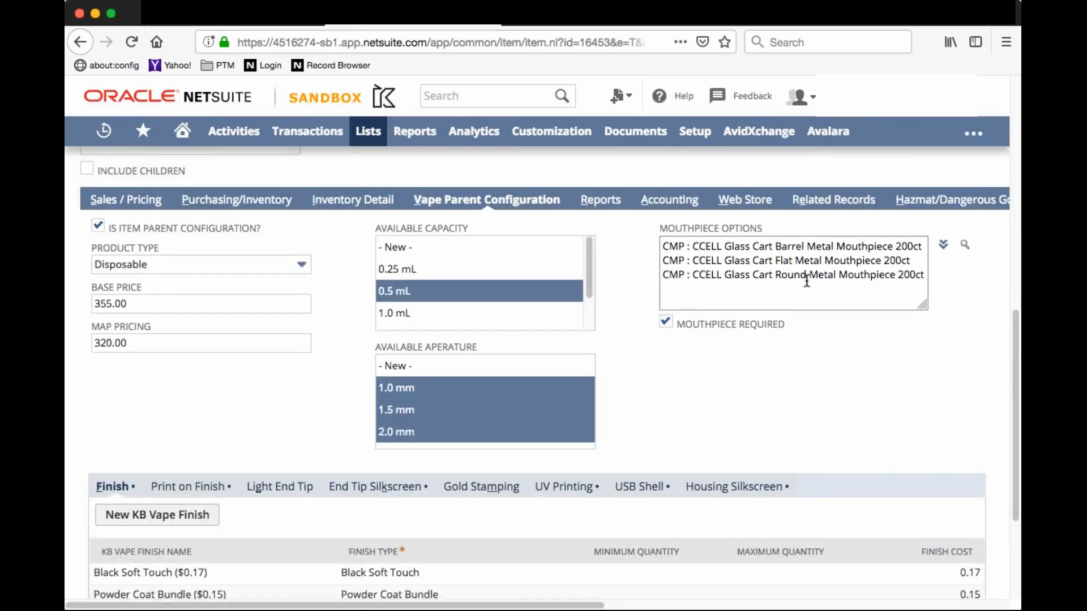
{"action": "scroll", "coordinate": [807, 280], "scroll_direction": "down", "scroll_amount": 3}
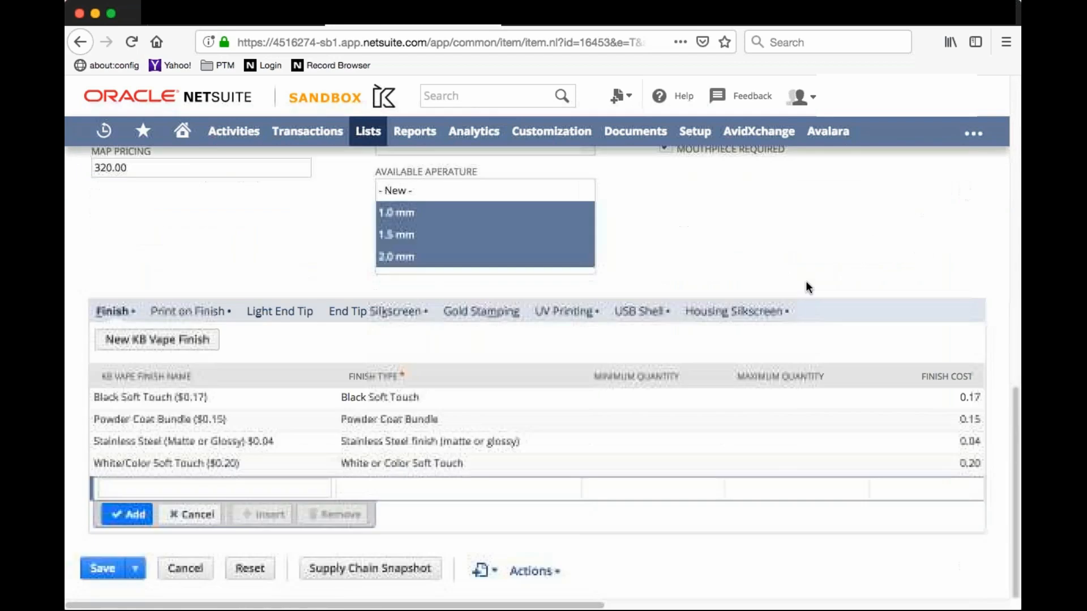
{"action": "left_click", "coordinate": [187, 313]}
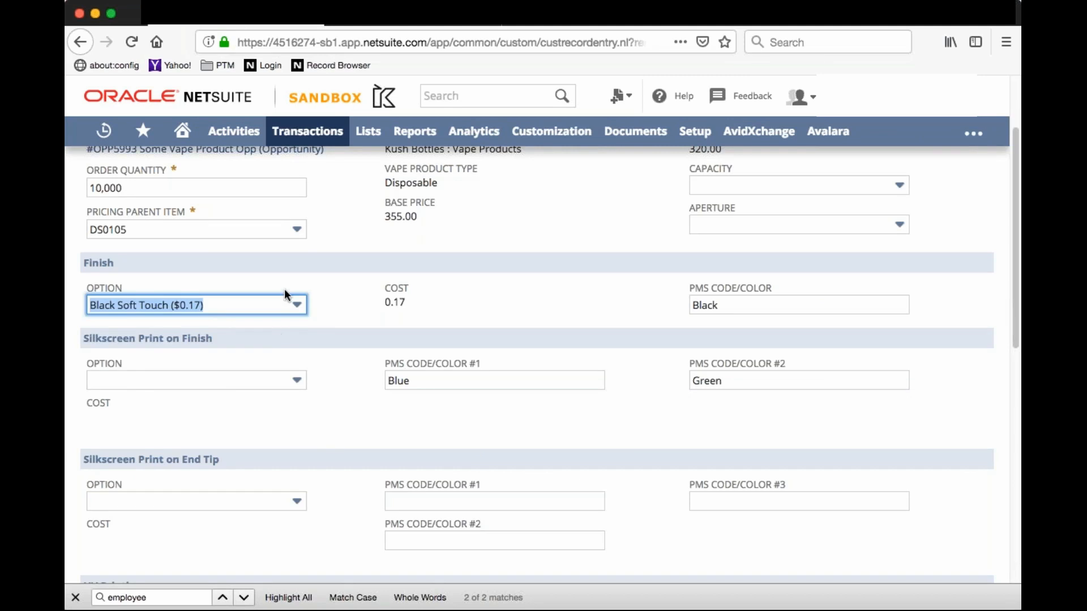
Return to the opportunity item configuration and set its pricing parent item to DS0103.
{"action": "left_click", "coordinate": [285, 305]}
{"action": "left_click", "coordinate": [296, 229]}
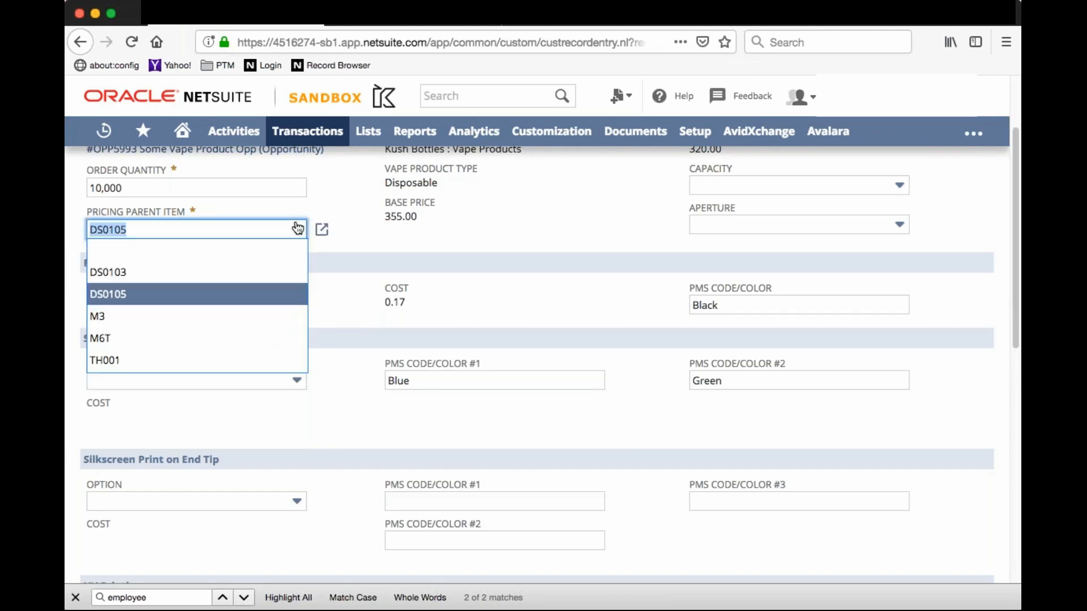
{"action": "left_click", "coordinate": [264, 272]}
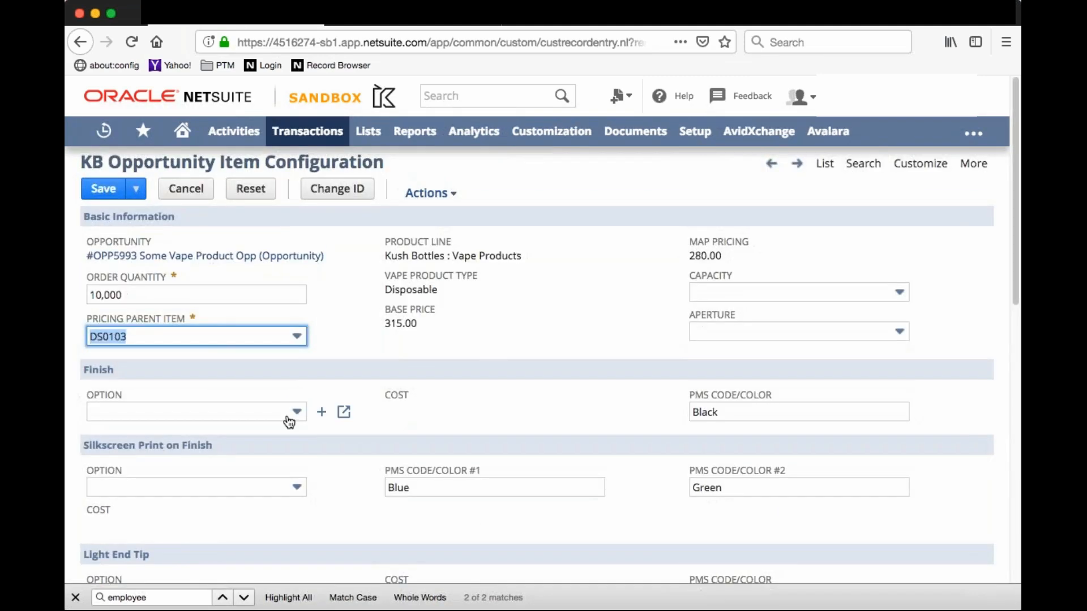
Try the finish option 2. Powder Coat Bundle (10,001-100,000) $0.14, and replace it with 1. Powder Coat Bundle (0-10,000) $0.15.
{"action": "left_click", "coordinate": [287, 415]}
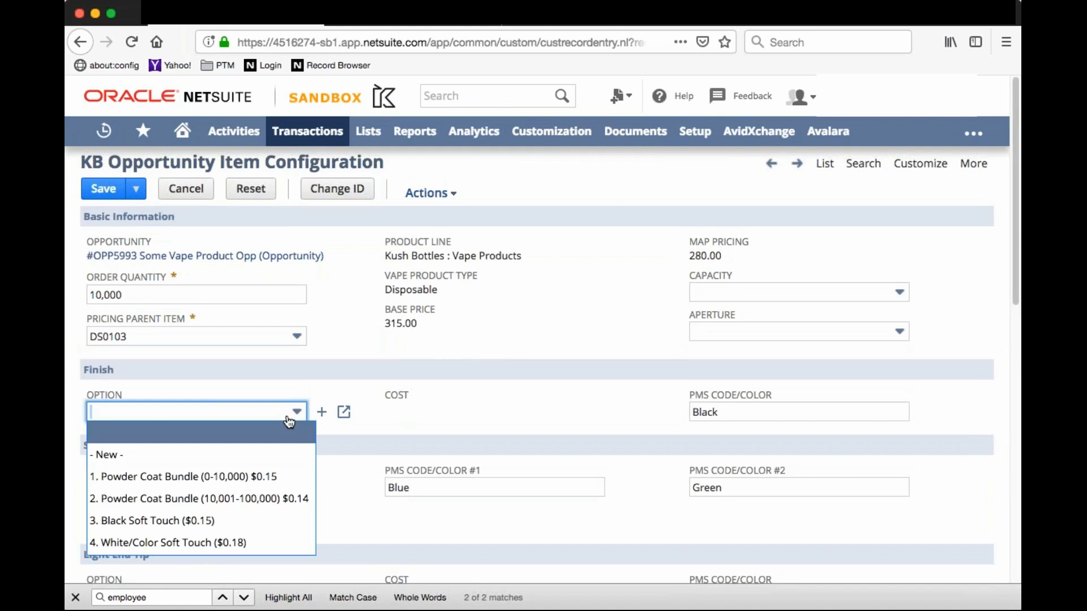
{"action": "left_click", "coordinate": [274, 498]}
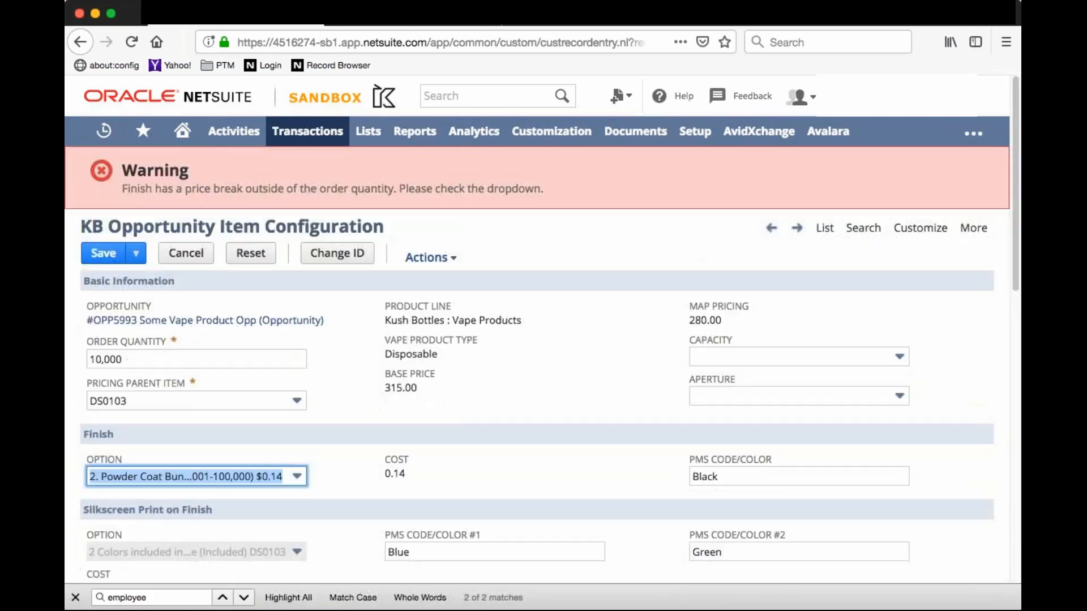
{"action": "left_click", "coordinate": [136, 253]}
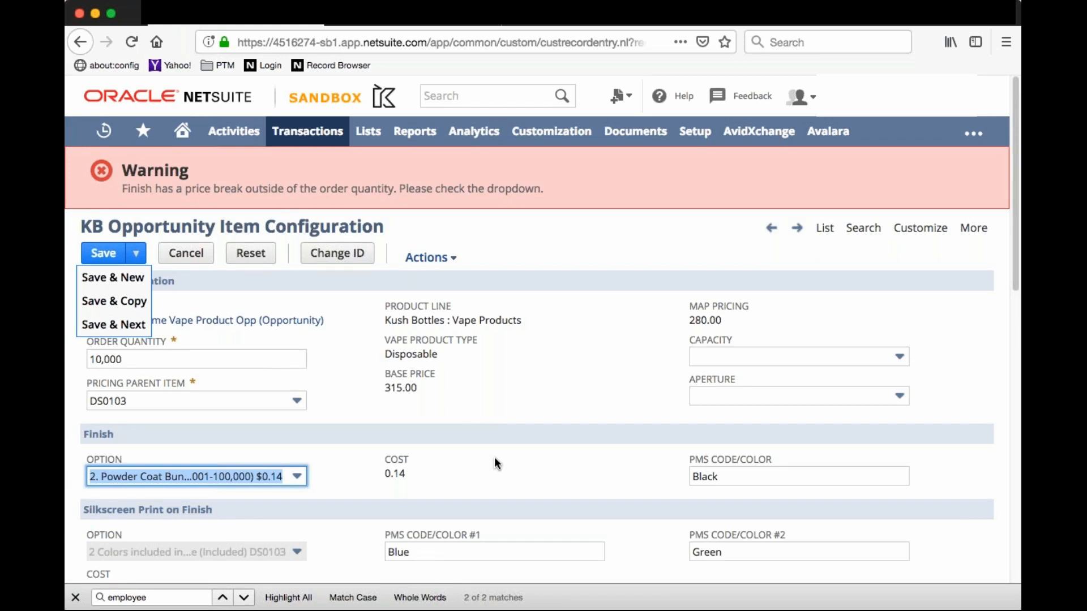
{"action": "key", "text": "Up"}
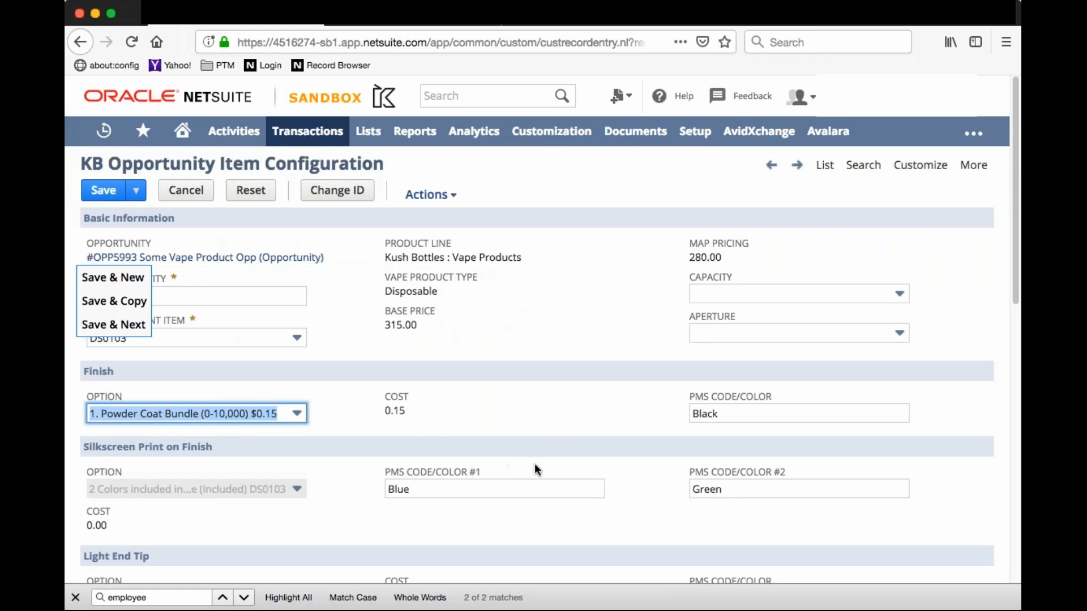
Examine how the powder coat bundle fills the silkscreen print on finish and end tip sections.
{"action": "scroll", "coordinate": [558, 444], "scroll_direction": "down", "scroll_amount": 3}
{"action": "scroll", "coordinate": [480, 348], "scroll_direction": "up", "scroll_amount": 3}
{"action": "scroll", "coordinate": [480, 348], "scroll_direction": "down", "scroll_amount": 2}
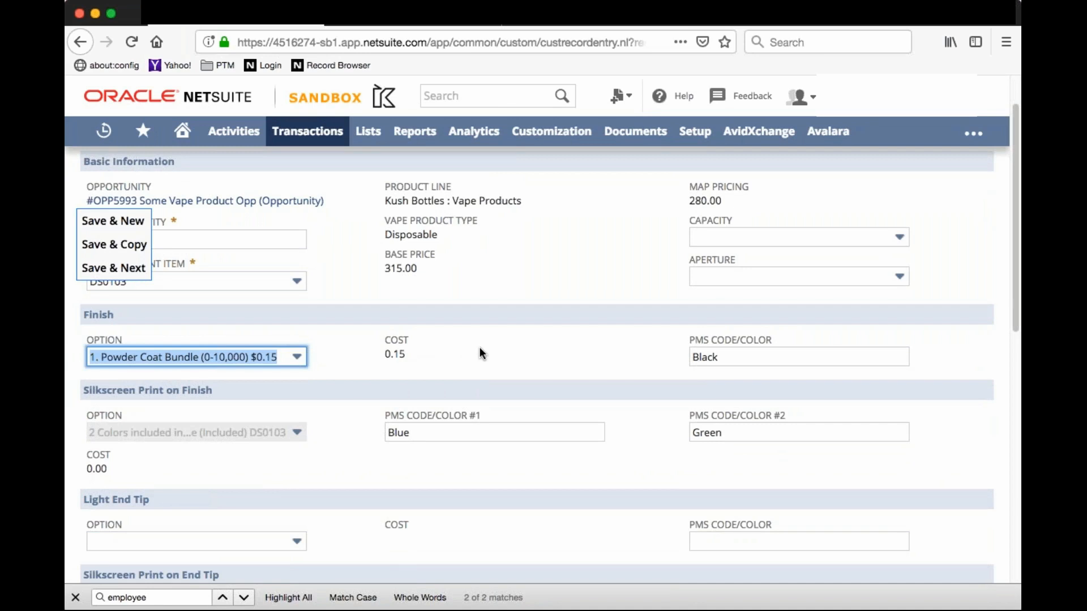
{"action": "scroll", "coordinate": [480, 348], "scroll_direction": "down", "scroll_amount": 5}
{"action": "scroll", "coordinate": [480, 347], "scroll_direction": "up", "scroll_amount": 5}
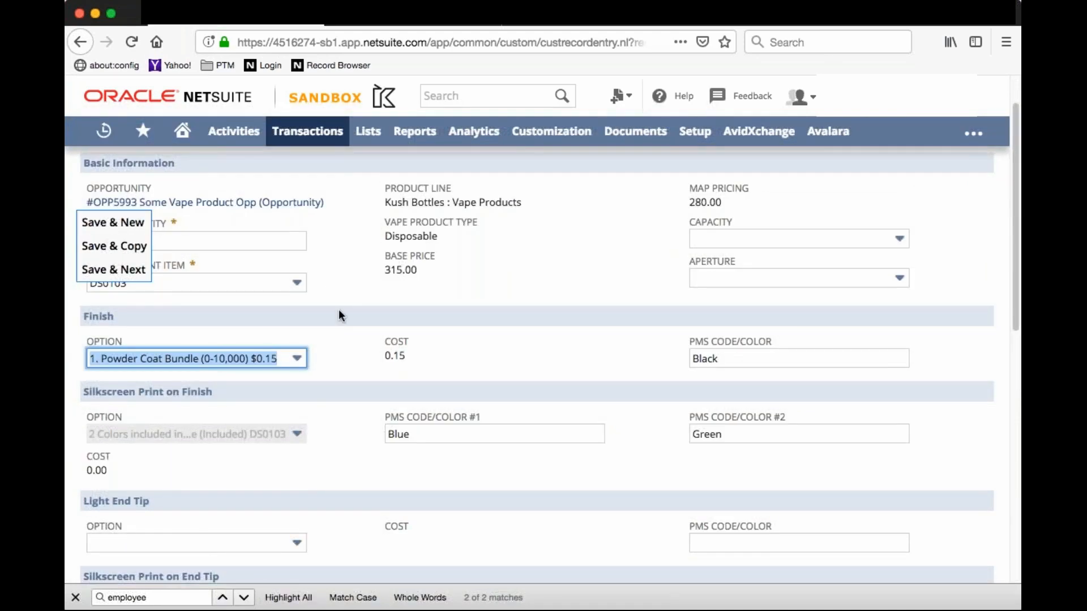
{"action": "left_click", "coordinate": [356, 304]}
{"action": "scroll", "coordinate": [295, 357], "scroll_direction": "down", "scroll_amount": 2}
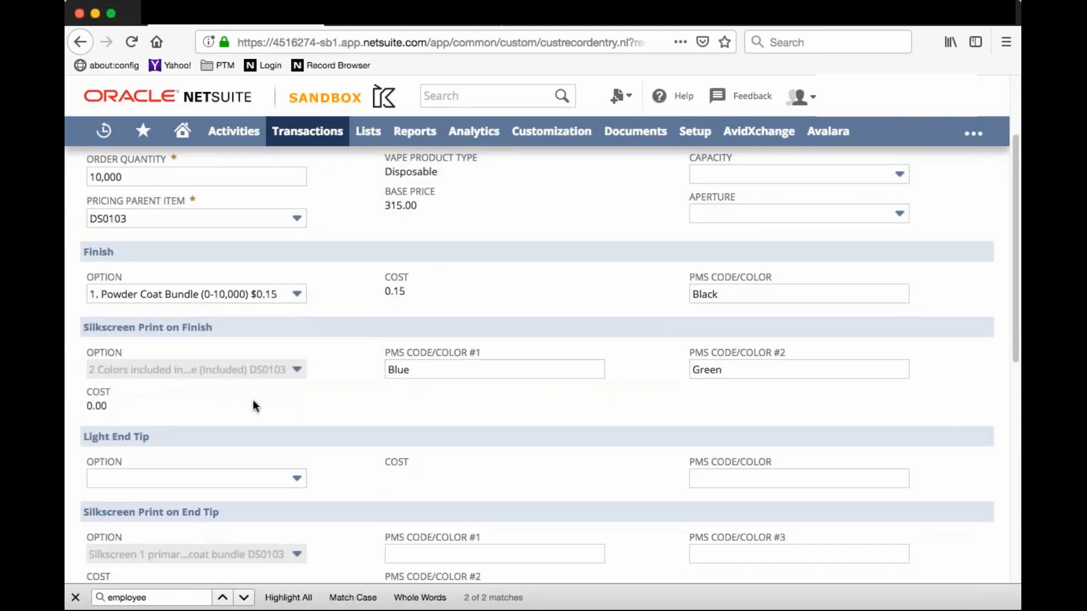
{"action": "scroll", "coordinate": [253, 400], "scroll_direction": "down", "scroll_amount": 3}
{"action": "scroll", "coordinate": [253, 400], "scroll_direction": "up", "scroll_amount": 6}
Set the pricing parent item of the configuration to DS0105.
{"action": "left_click", "coordinate": [266, 287]}
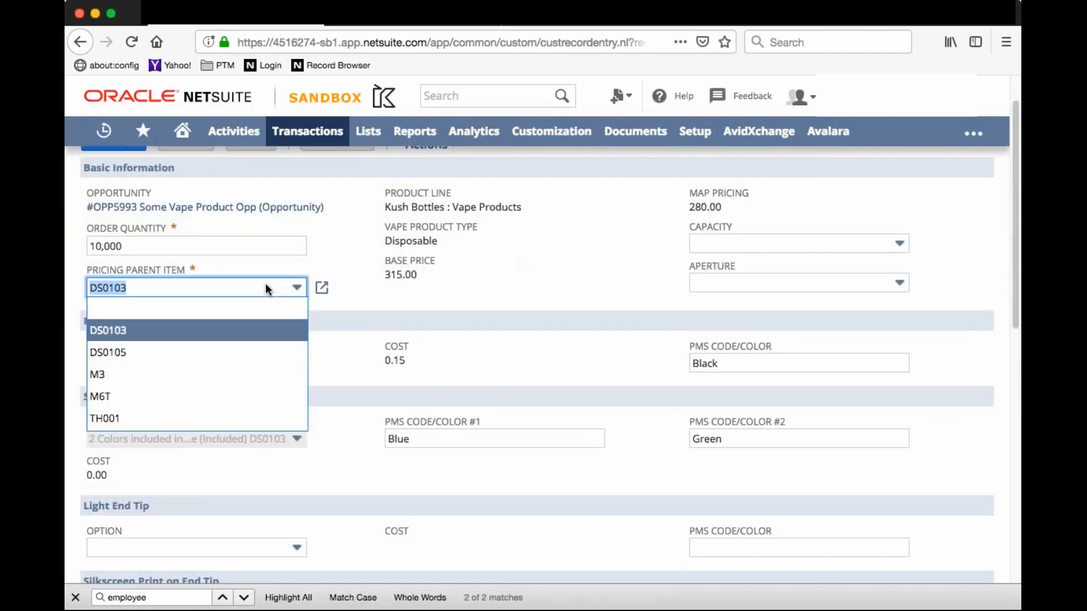
{"action": "left_click", "coordinate": [232, 353]}
{"action": "scroll", "coordinate": [437, 400], "scroll_direction": "down", "scroll_amount": 5}
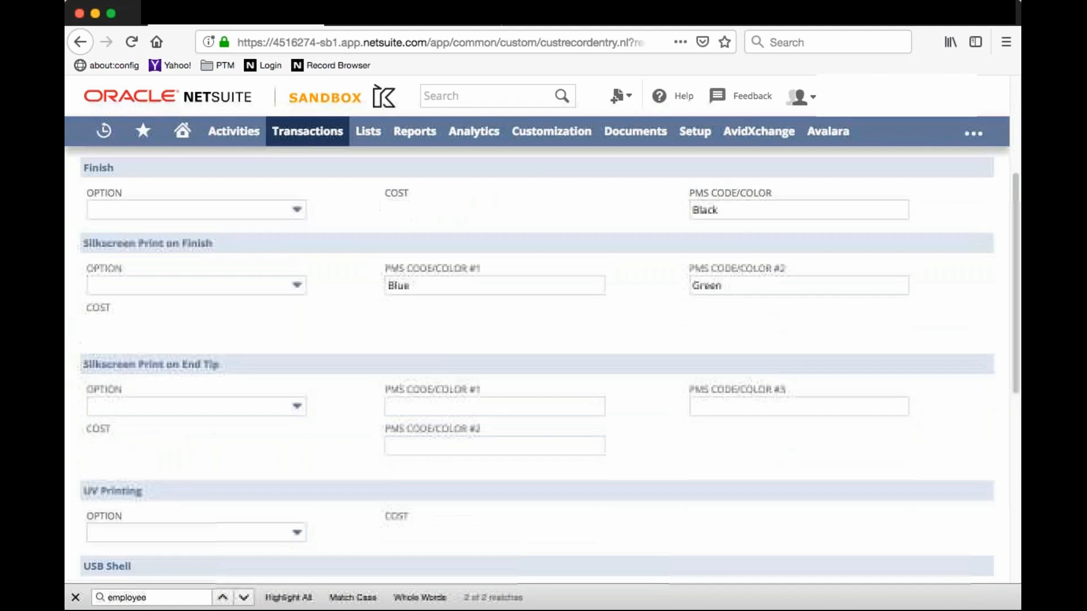
Compare the option sections of the DS0105 opportunity configuration with the parent item's Vape Parent Configuration settings.
{"action": "scroll", "coordinate": [194, 406], "scroll_direction": "down", "scroll_amount": 4}
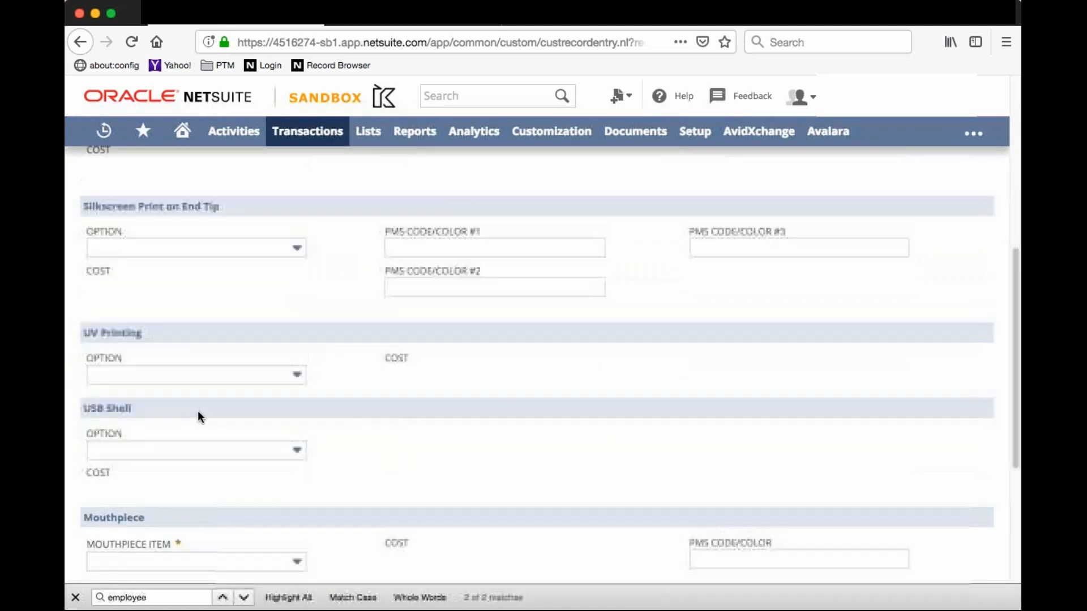
{"action": "scroll", "coordinate": [198, 412], "scroll_direction": "up", "scroll_amount": 3}
{"action": "left_click", "coordinate": [380, 14]}
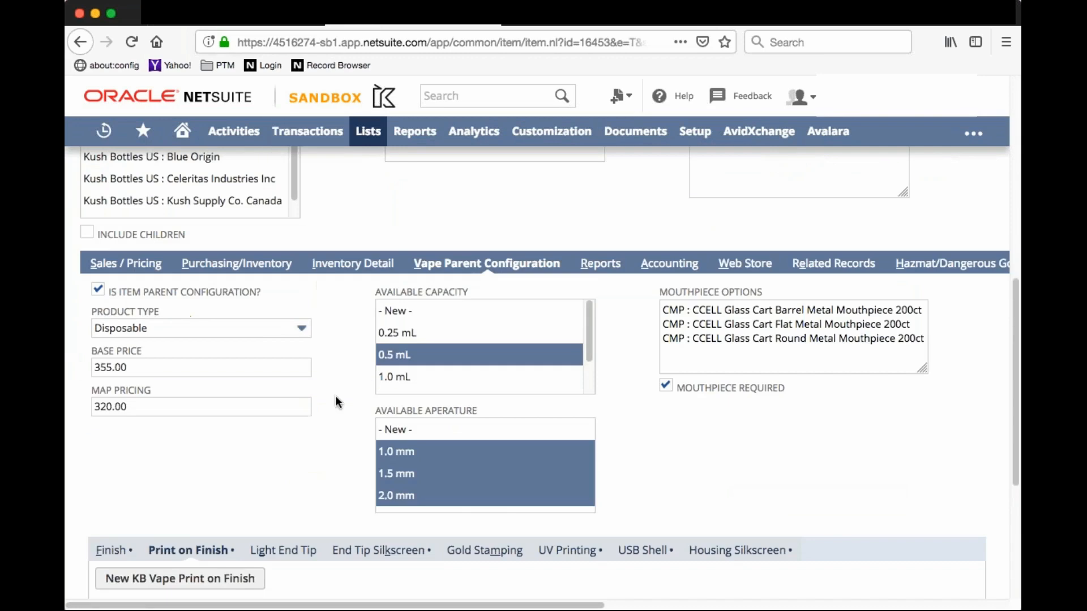
{"action": "scroll", "coordinate": [335, 396], "scroll_direction": "down", "scroll_amount": 4}
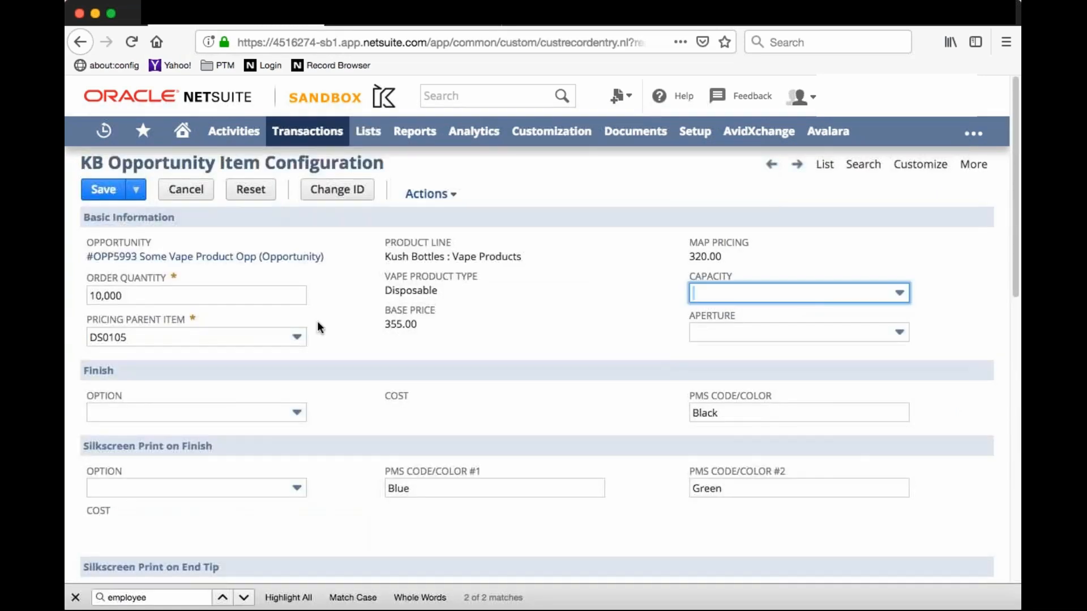
{"action": "scroll", "coordinate": [317, 321], "scroll_direction": "down", "scroll_amount": 2}
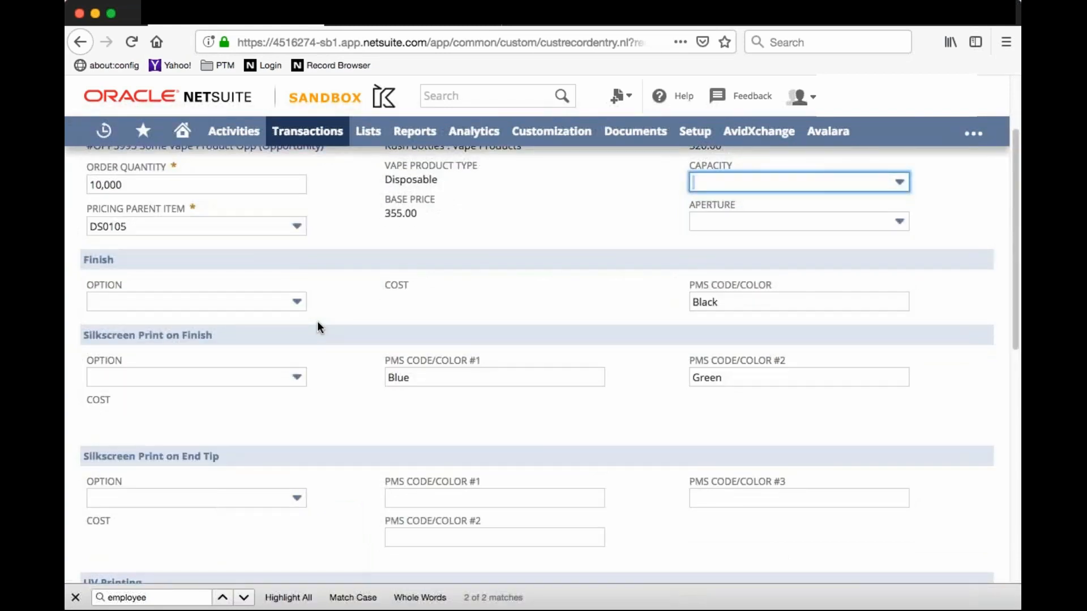
{"action": "scroll", "coordinate": [317, 322], "scroll_direction": "down", "scroll_amount": 3}
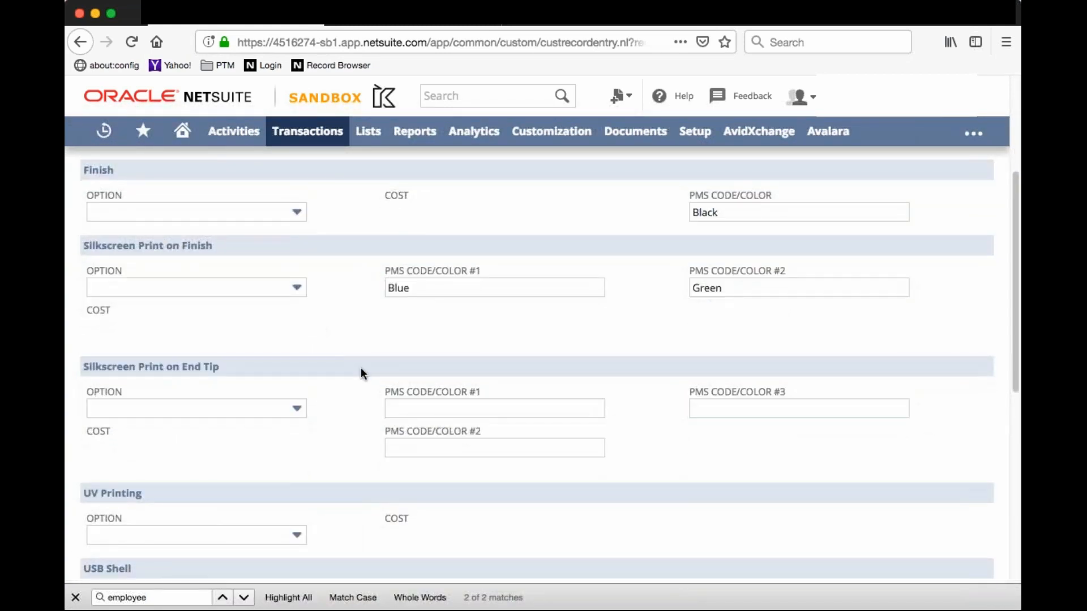
Set the pricing parent item to DS0103 and choose 1. Powder Coat Bundle (0-10,000) $0.15 as the finish option.
{"action": "scroll", "coordinate": [357, 365], "scroll_direction": "up", "scroll_amount": 3}
{"action": "left_click", "coordinate": [279, 214]}
{"action": "left_click", "coordinate": [264, 258]}
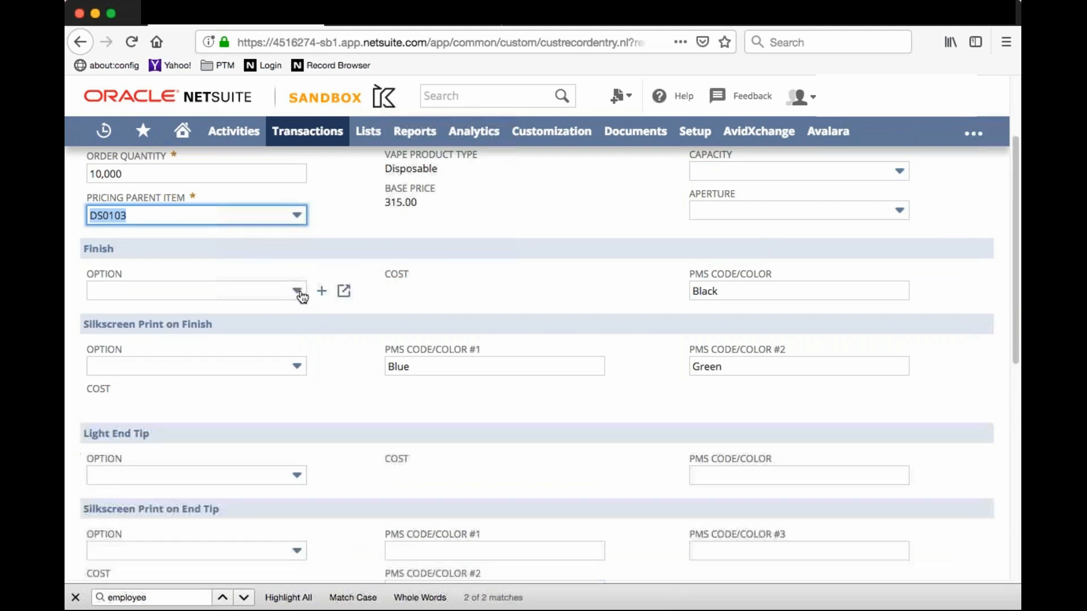
{"action": "left_click", "coordinate": [301, 294]}
{"action": "left_click", "coordinate": [296, 291]}
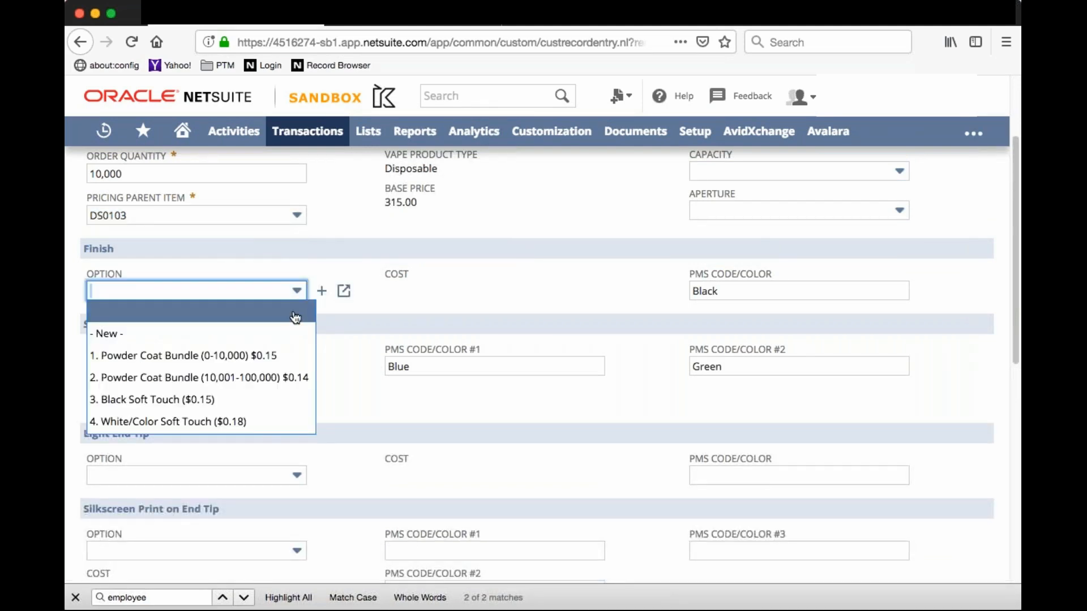
{"action": "left_click", "coordinate": [283, 355]}
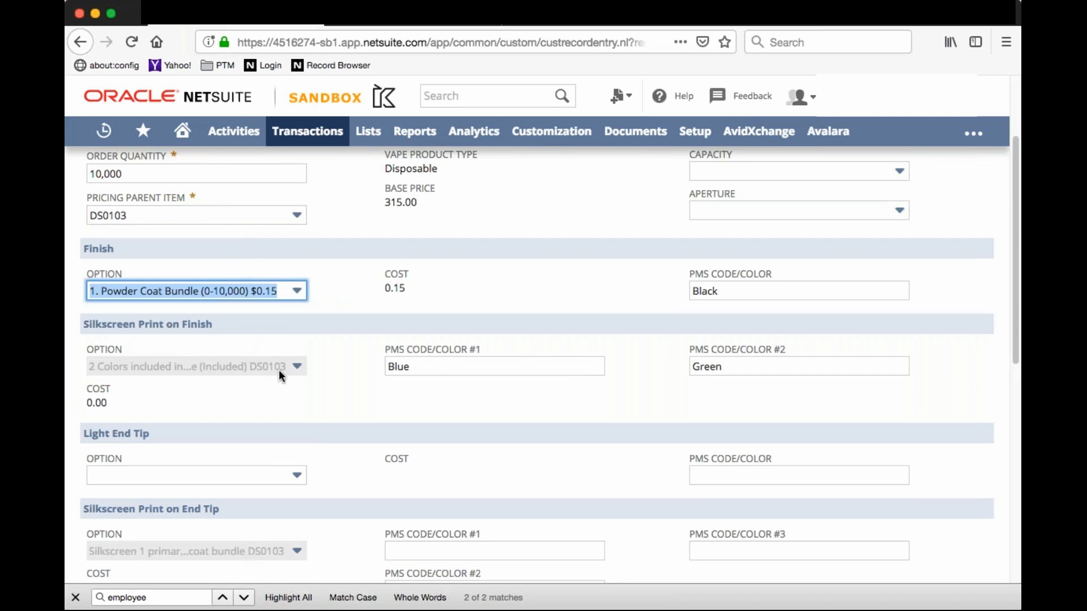
Examine the DS0103 configuration's base and MAP pricing, finish cost, and silkscreen and remaining option sections.
{"action": "scroll", "coordinate": [279, 369], "scroll_direction": "down", "scroll_amount": 2}
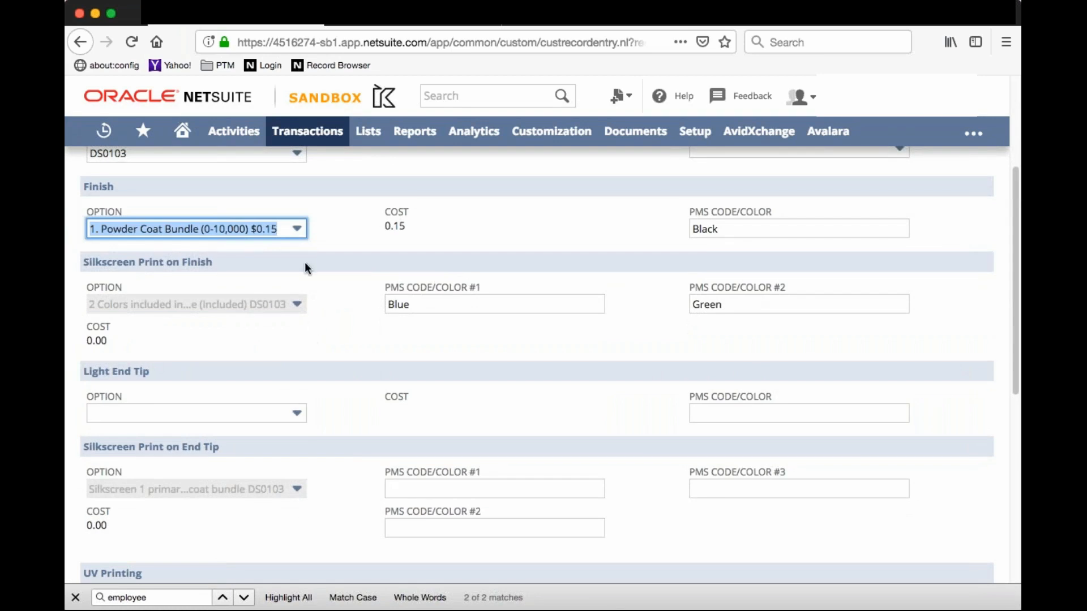
{"action": "scroll", "coordinate": [339, 247], "scroll_direction": "up", "scroll_amount": 2}
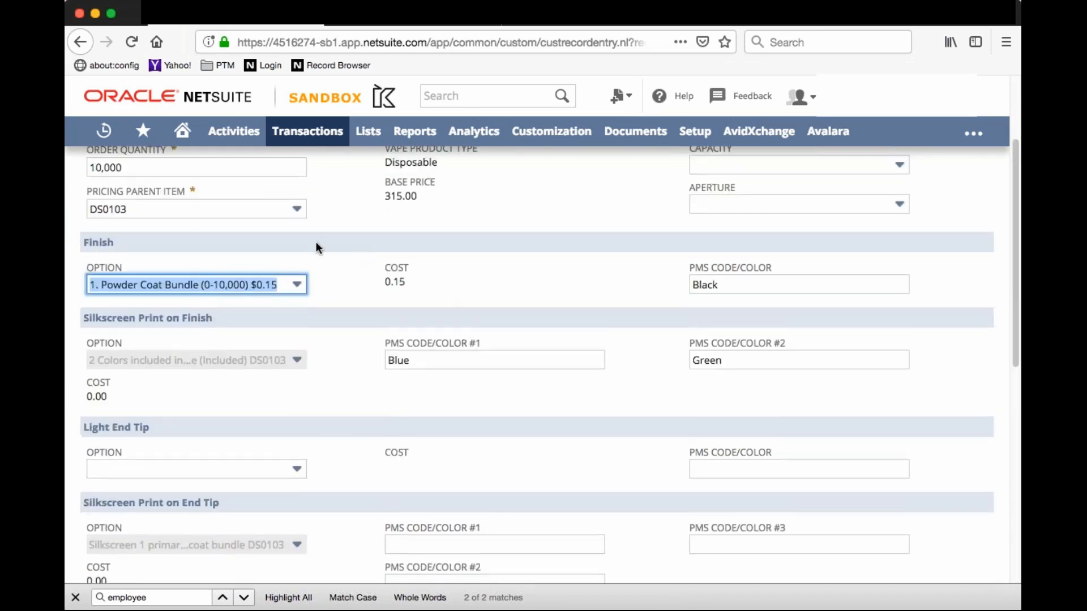
{"action": "scroll", "coordinate": [359, 362], "scroll_direction": "down", "scroll_amount": 3}
{"action": "scroll", "coordinate": [360, 368], "scroll_direction": "up", "scroll_amount": 1}
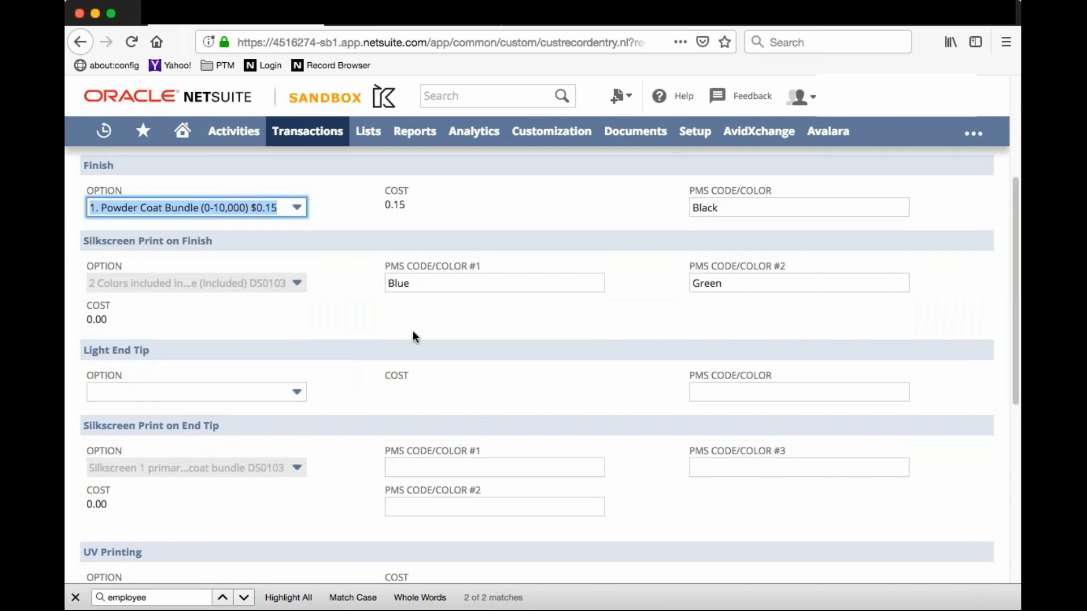
{"action": "mouse_move", "coordinate": [299, 217]}
{"action": "scroll", "coordinate": [737, 352], "scroll_direction": "up", "scroll_amount": 1}
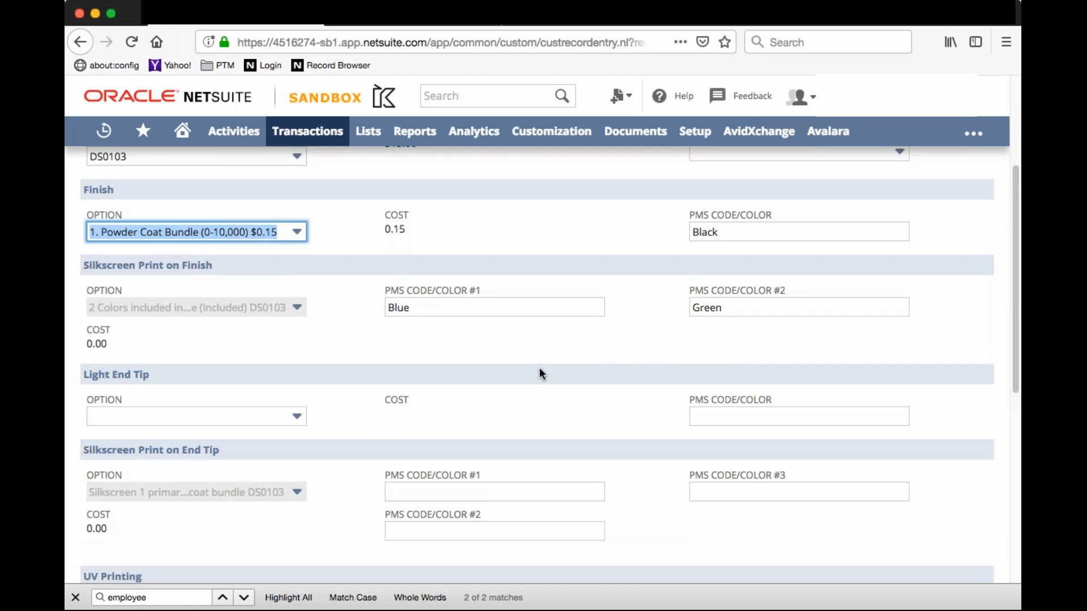
{"action": "scroll", "coordinate": [540, 369], "scroll_direction": "up", "scroll_amount": 3}
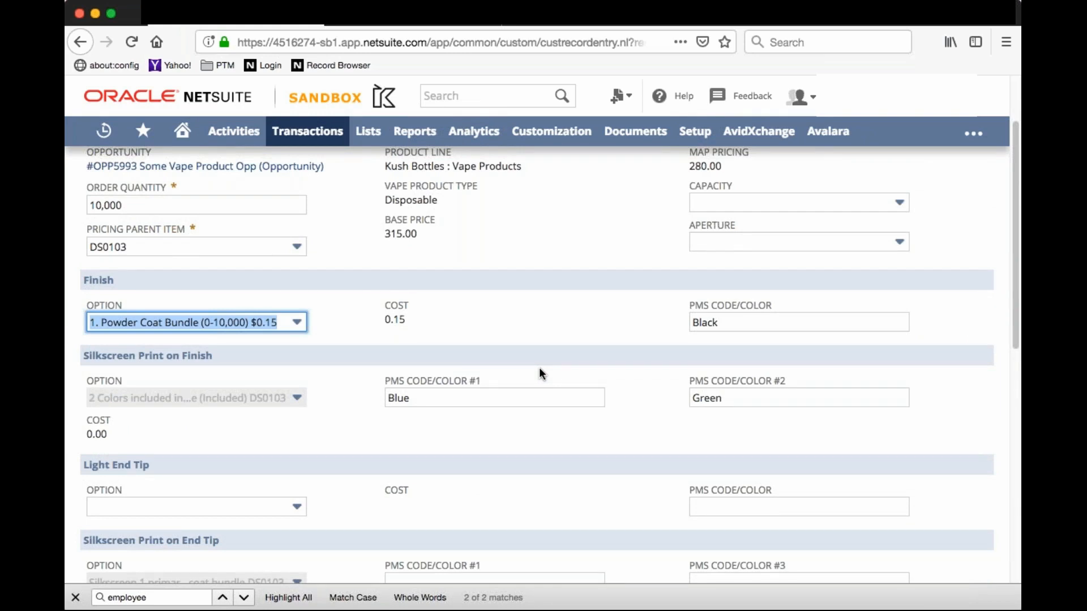
{"action": "scroll", "coordinate": [540, 368], "scroll_direction": "up", "scroll_amount": 3}
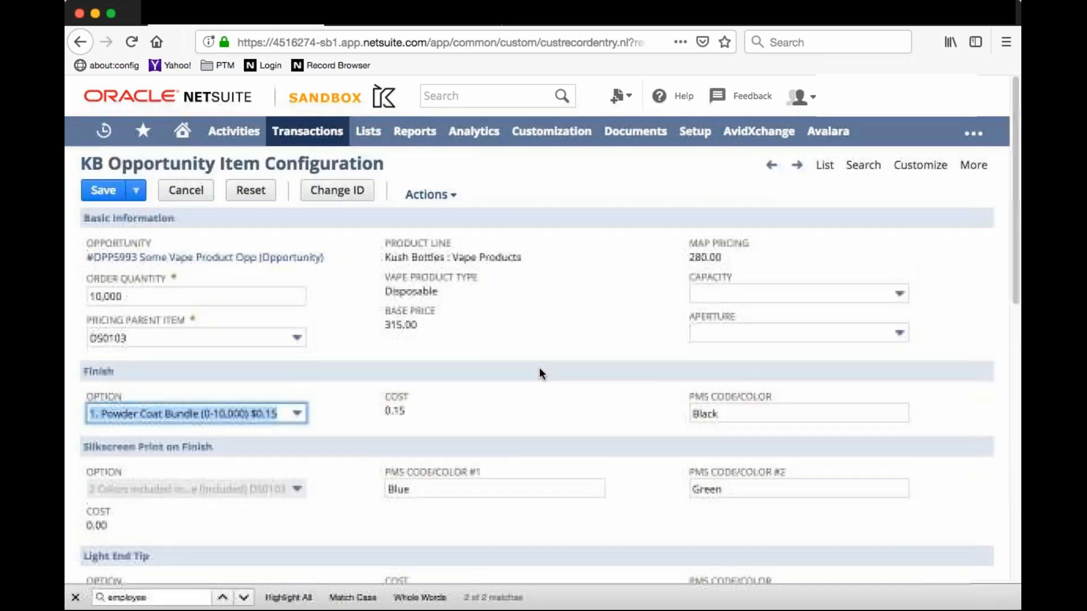
{"action": "scroll", "coordinate": [539, 368], "scroll_direction": "down", "scroll_amount": 10}
{"action": "scroll", "coordinate": [539, 368], "scroll_direction": "down", "scroll_amount": 6}
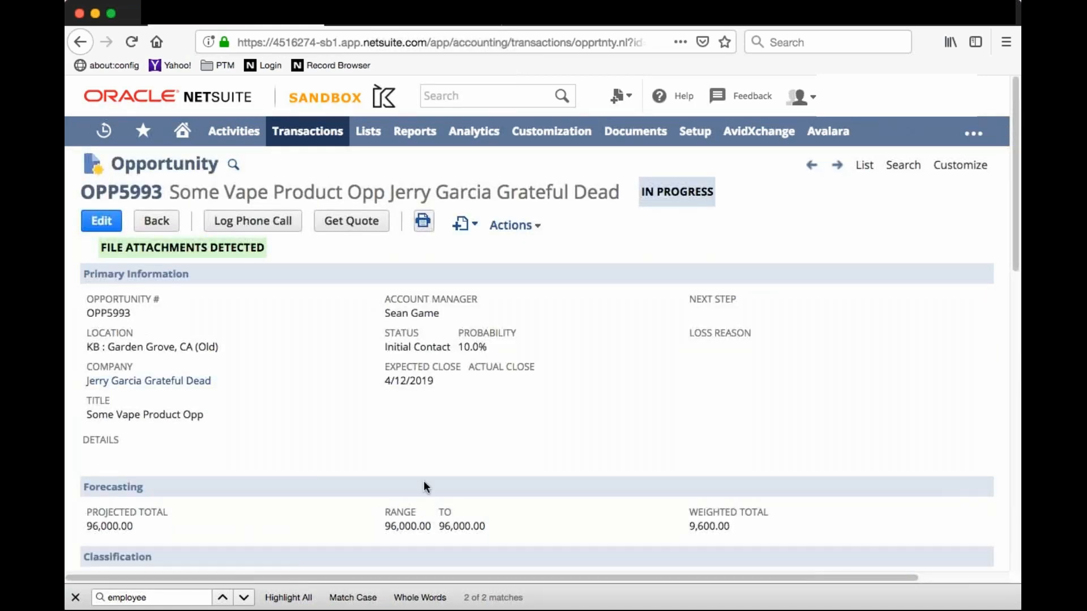
Review the item configurations on the opportunity, then generate and look through its quote PDF.
{"action": "scroll", "coordinate": [423, 481], "scroll_direction": "down", "scroll_amount": 10}
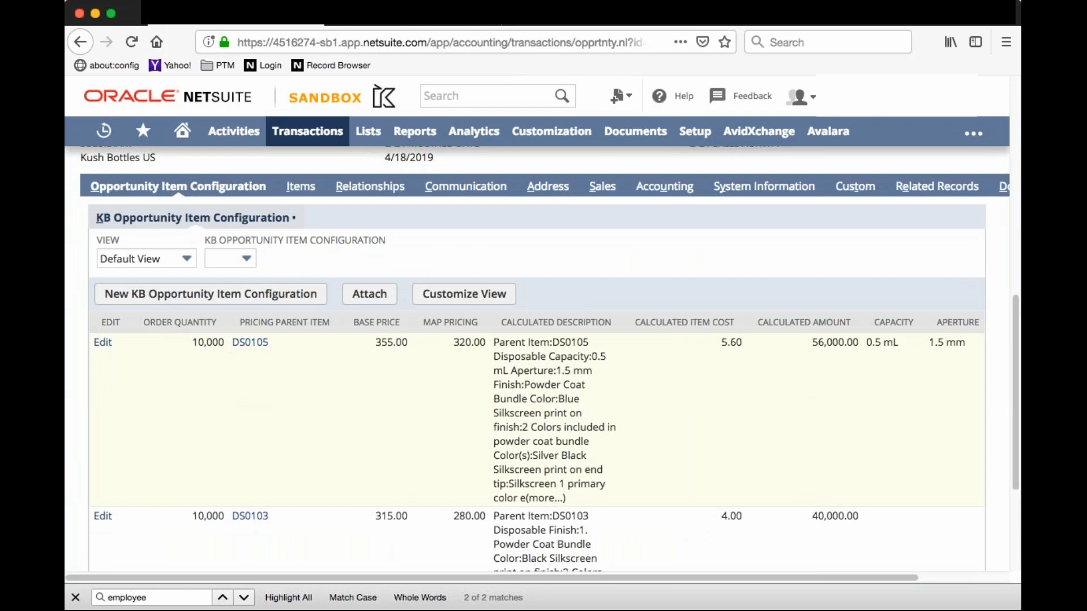
{"action": "scroll", "coordinate": [424, 481], "scroll_direction": "down", "scroll_amount": 3}
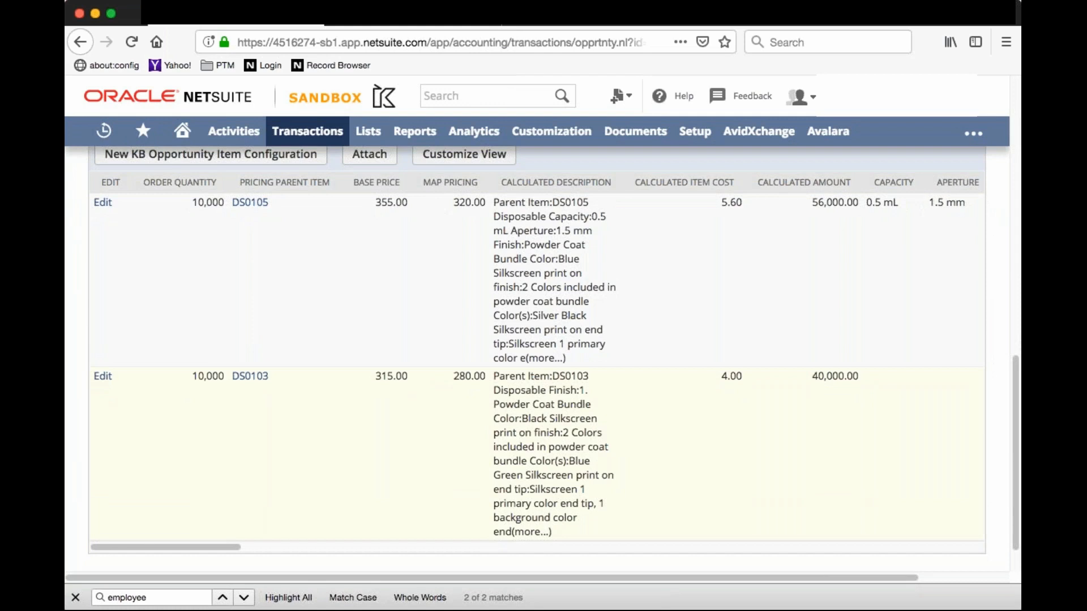
{"action": "scroll", "coordinate": [314, 225], "scroll_direction": "up", "scroll_amount": 15}
{"action": "left_click", "coordinate": [334, 222]}
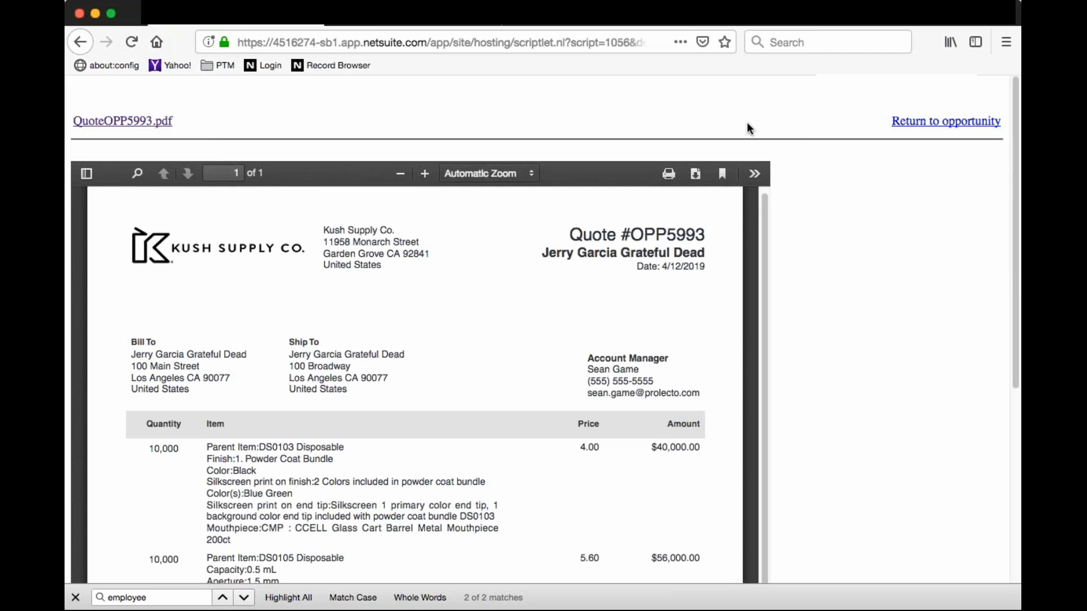
{"action": "scroll", "coordinate": [791, 243], "scroll_direction": "down", "scroll_amount": 5}
{"action": "scroll", "coordinate": [791, 243], "scroll_direction": "up", "scroll_amount": 5}
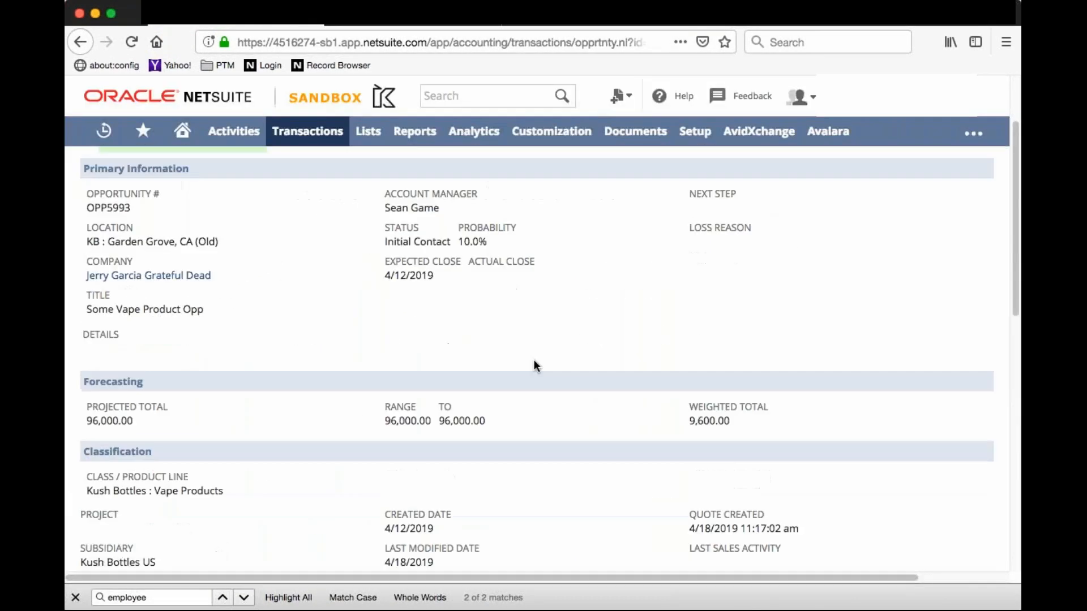
Review the calculated configuration lines on the opportunity and check the finish choices in the DS0105 configuration.
{"action": "scroll", "coordinate": [535, 359], "scroll_direction": "down", "scroll_amount": 7}
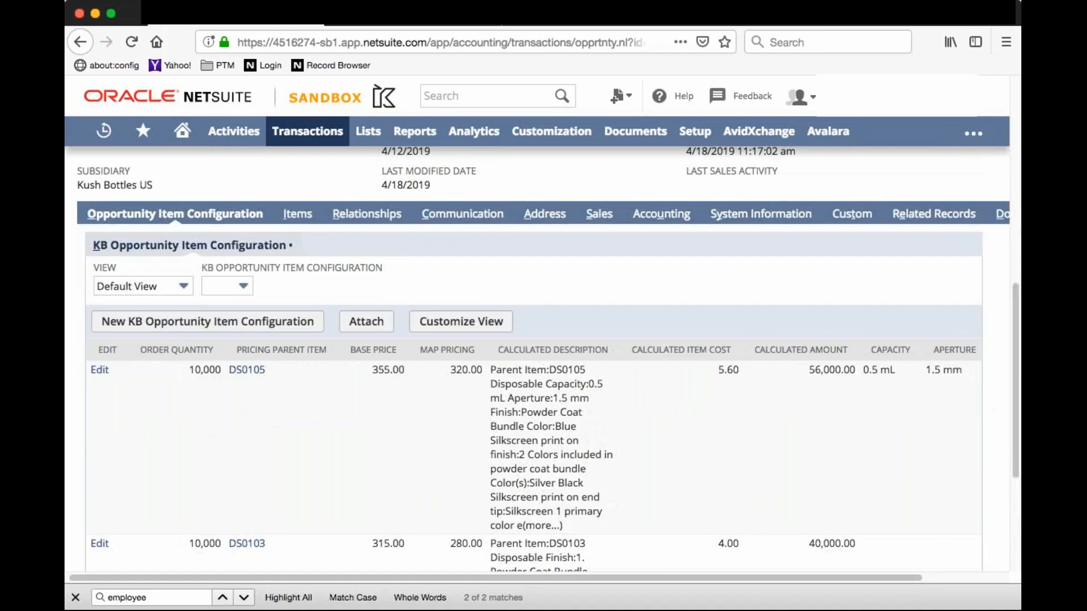
{"action": "scroll", "coordinate": [535, 359], "scroll_direction": "down", "scroll_amount": 4}
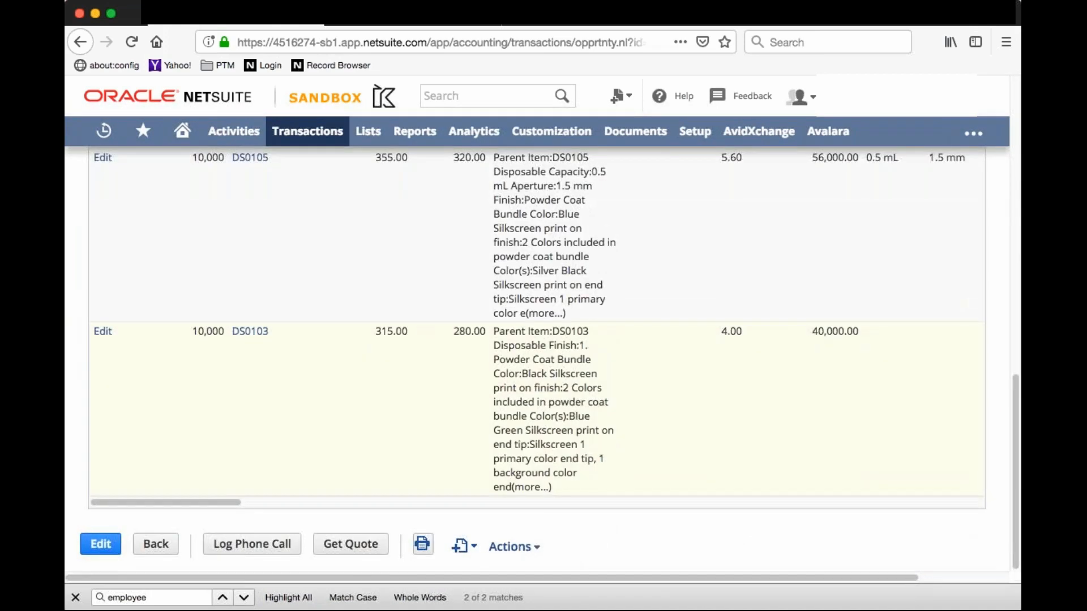
{"action": "scroll", "coordinate": [535, 359], "scroll_direction": "up", "scroll_amount": 1}
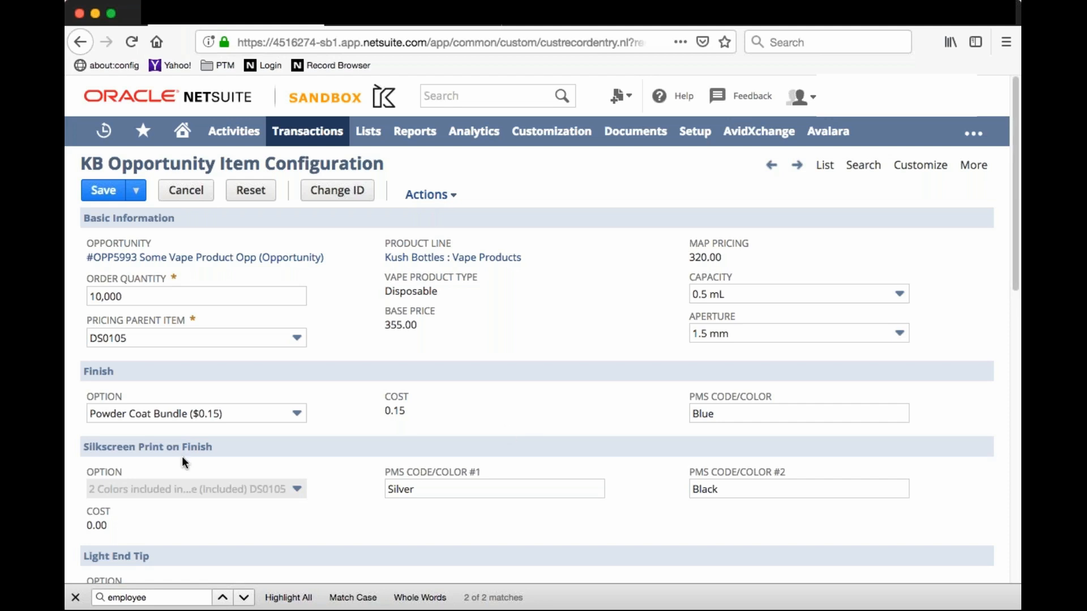
{"action": "left_click", "coordinate": [258, 412]}
{"action": "left_click", "coordinate": [588, 370]}
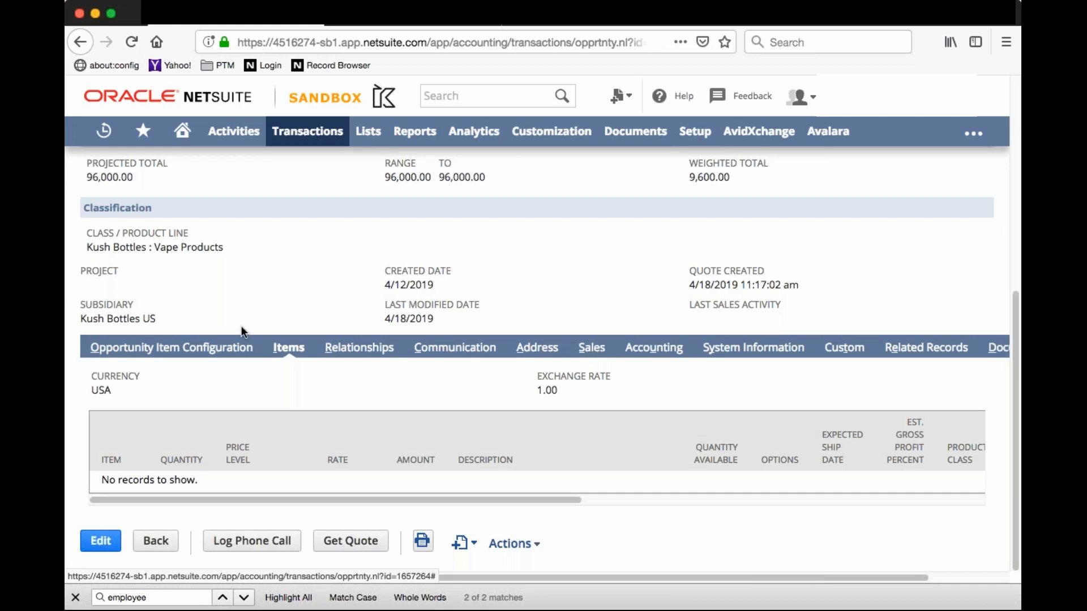
Show the opportunity's item configurations again and compare the calculated descriptions and amounts of the DS0105 and DS0103 lines.
{"action": "left_click", "coordinate": [151, 347]}
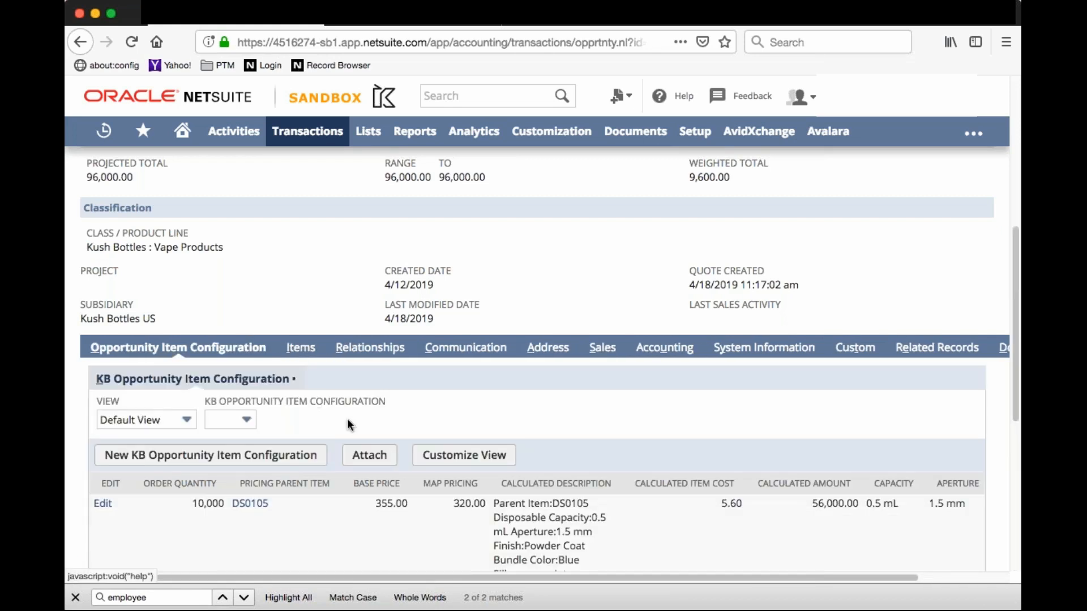
{"action": "scroll", "coordinate": [348, 419], "scroll_direction": "down", "scroll_amount": 3}
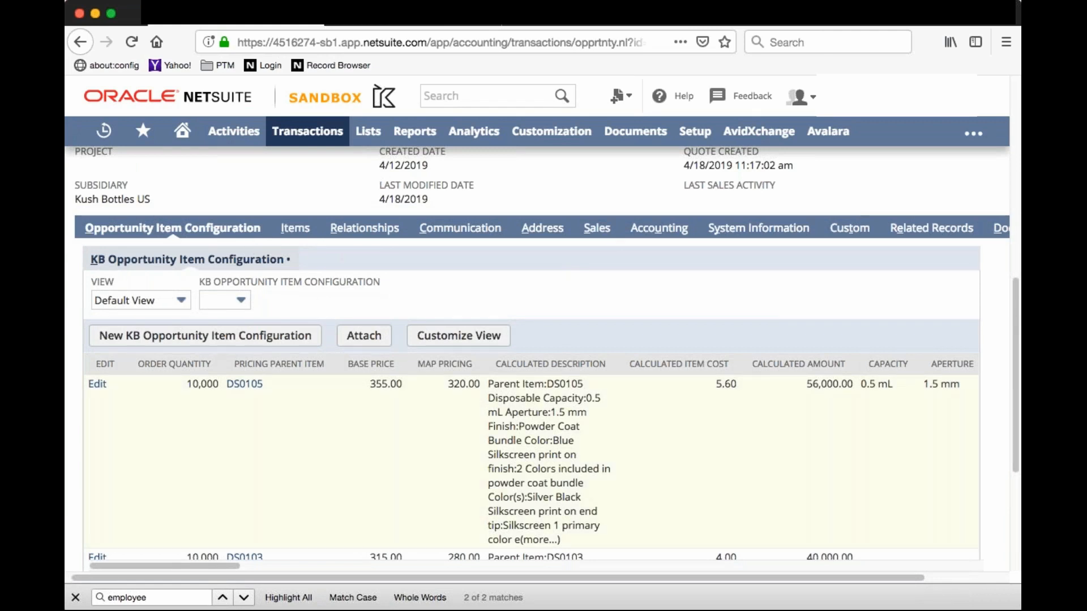
{"action": "scroll", "coordinate": [532, 363], "scroll_direction": "down", "scroll_amount": 3}
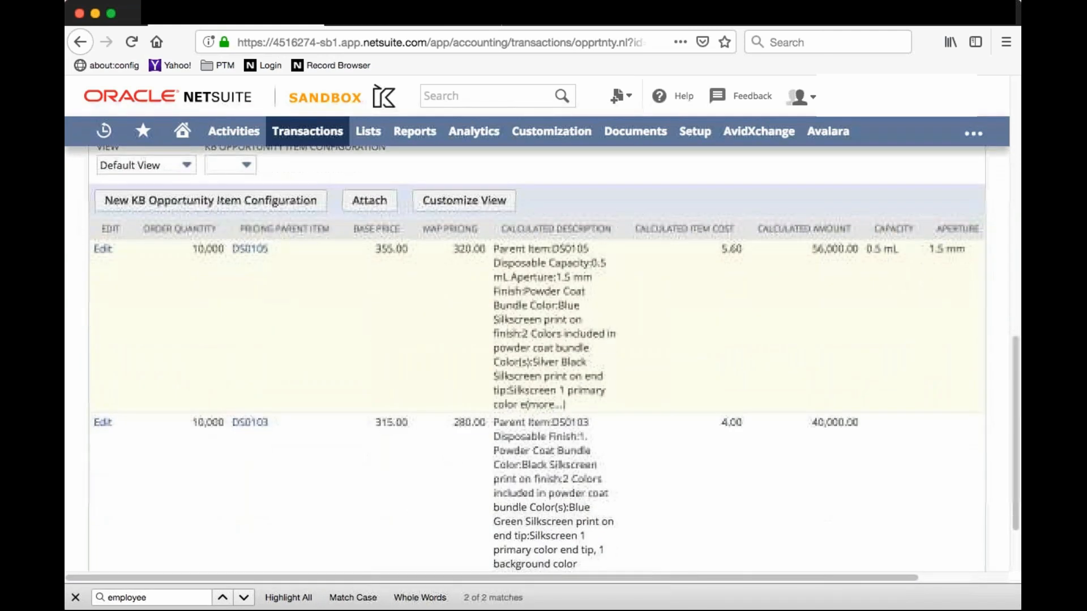
{"action": "scroll", "coordinate": [538, 357], "scroll_direction": "up", "scroll_amount": 2}
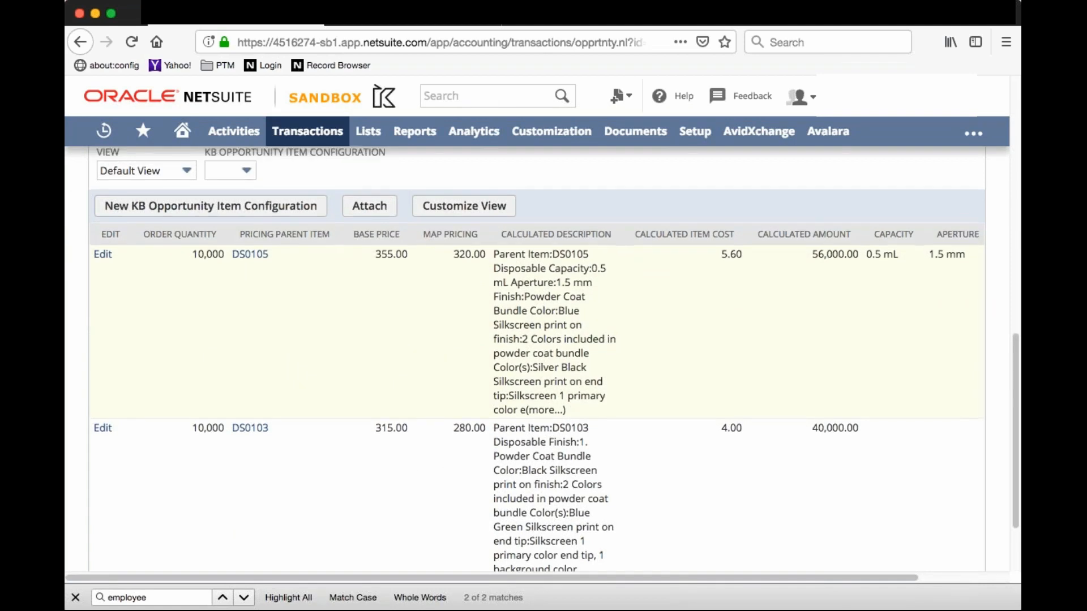